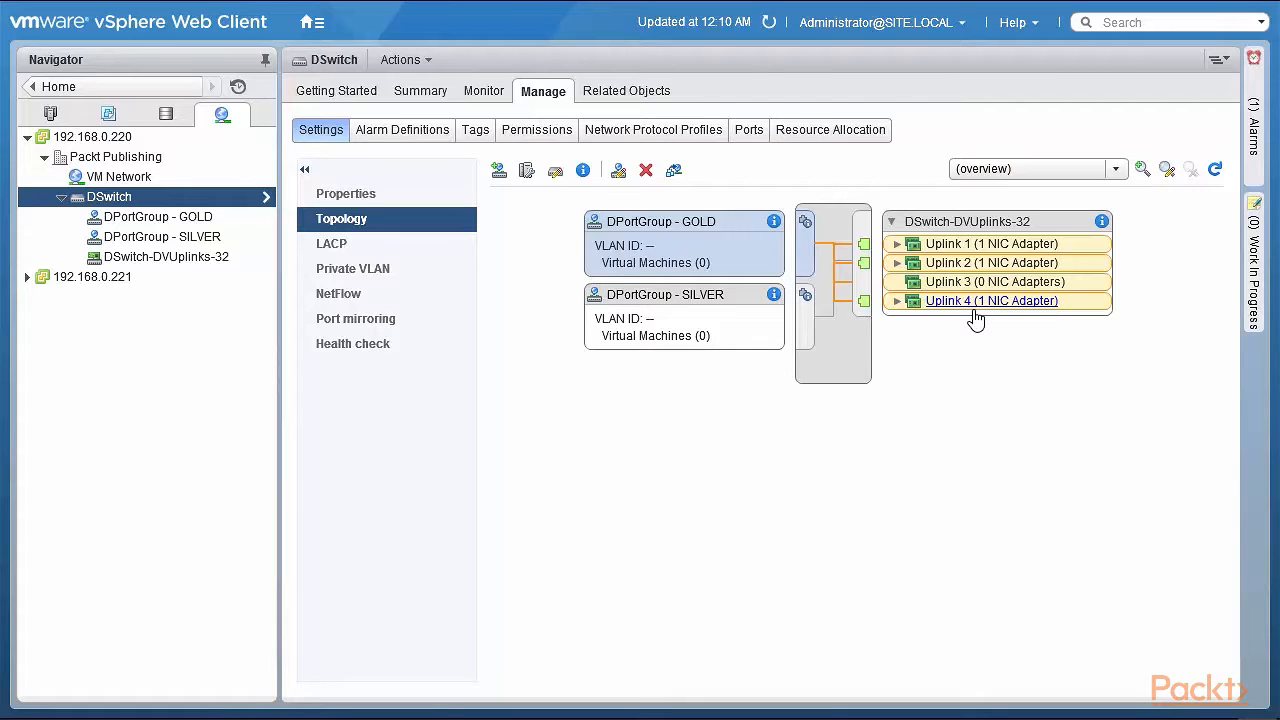
Expand Uplink 1, Uplink 2 and Uplink 4 in the DSwitch topology to view their physical adapters
{"action": "left_click", "coordinate": [896, 245]}
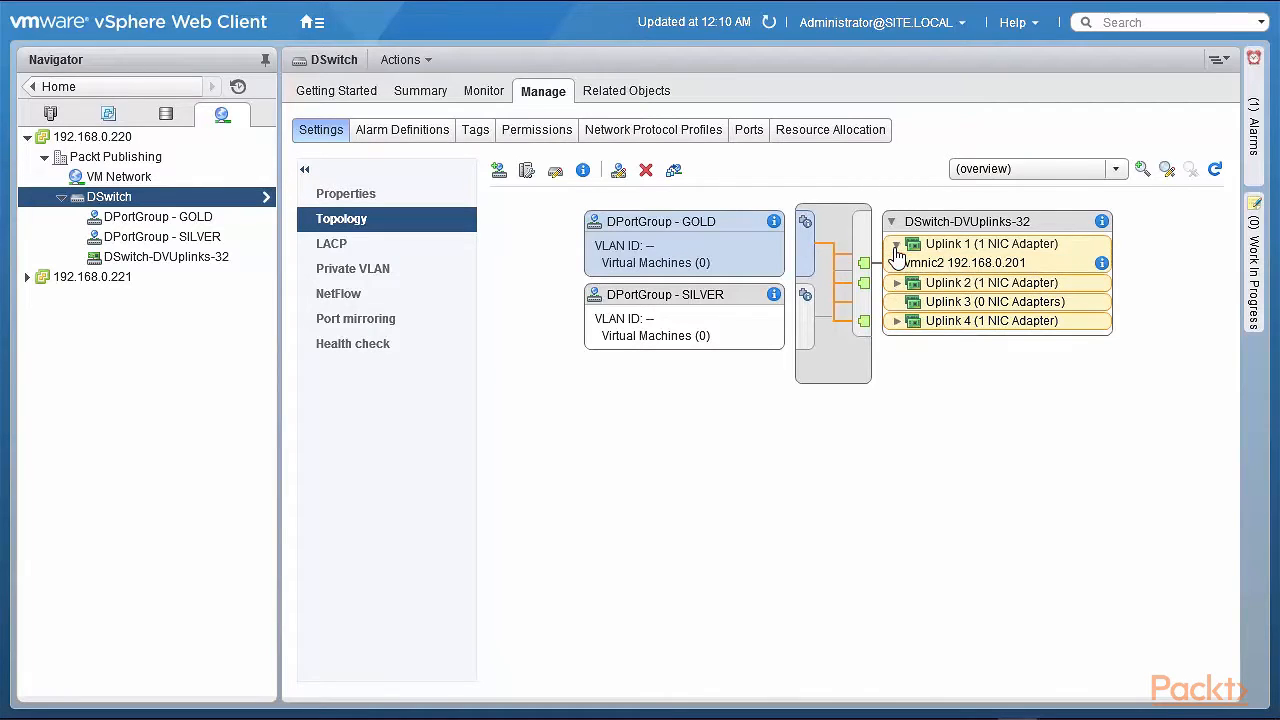
{"action": "left_click", "coordinate": [896, 284]}
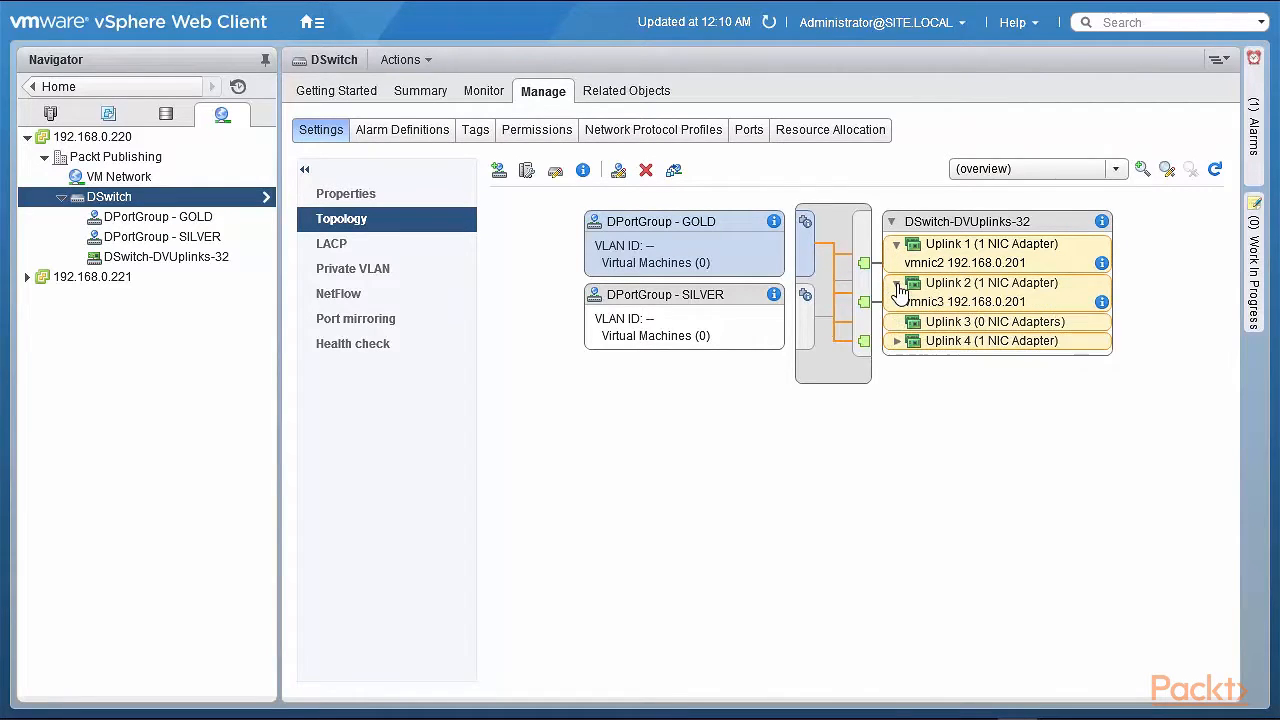
{"action": "left_click", "coordinate": [897, 342]}
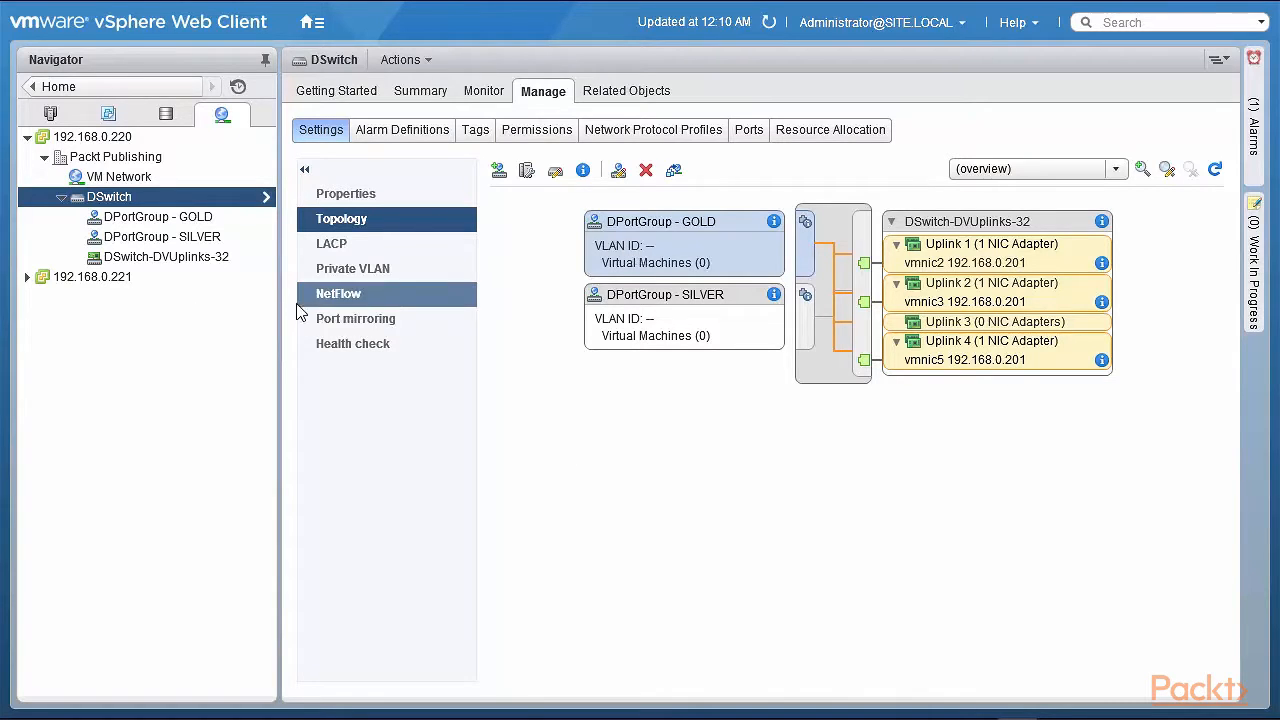
Browse the switch's Resource Allocation, switching between the system traffic and network resource pools views
{"action": "left_click", "coordinate": [840, 139]}
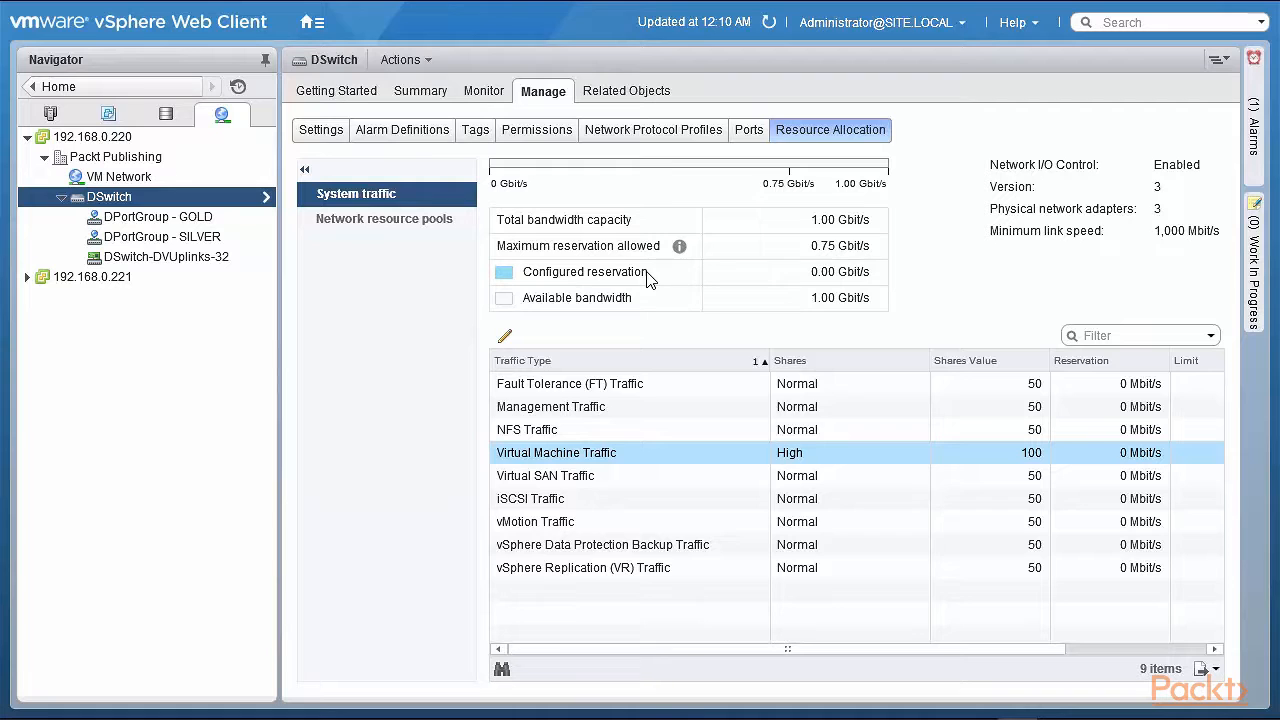
{"action": "left_click", "coordinate": [413, 225]}
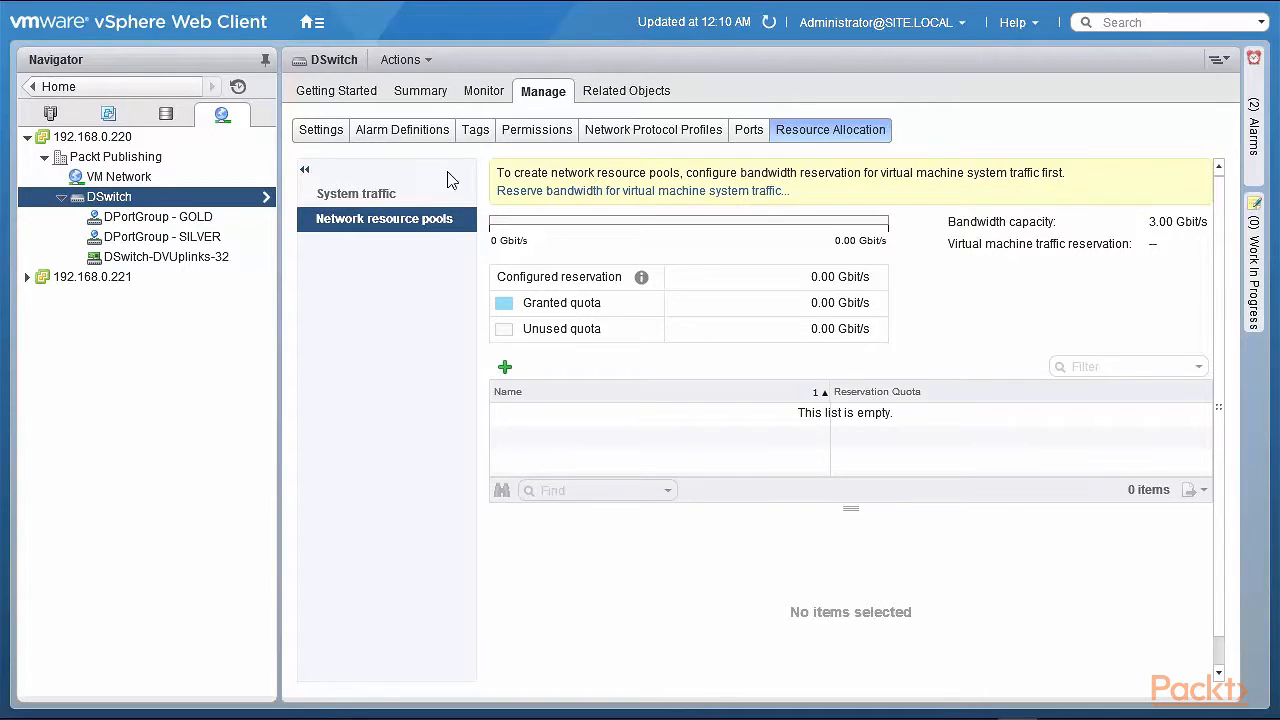
{"action": "left_click", "coordinate": [355, 194]}
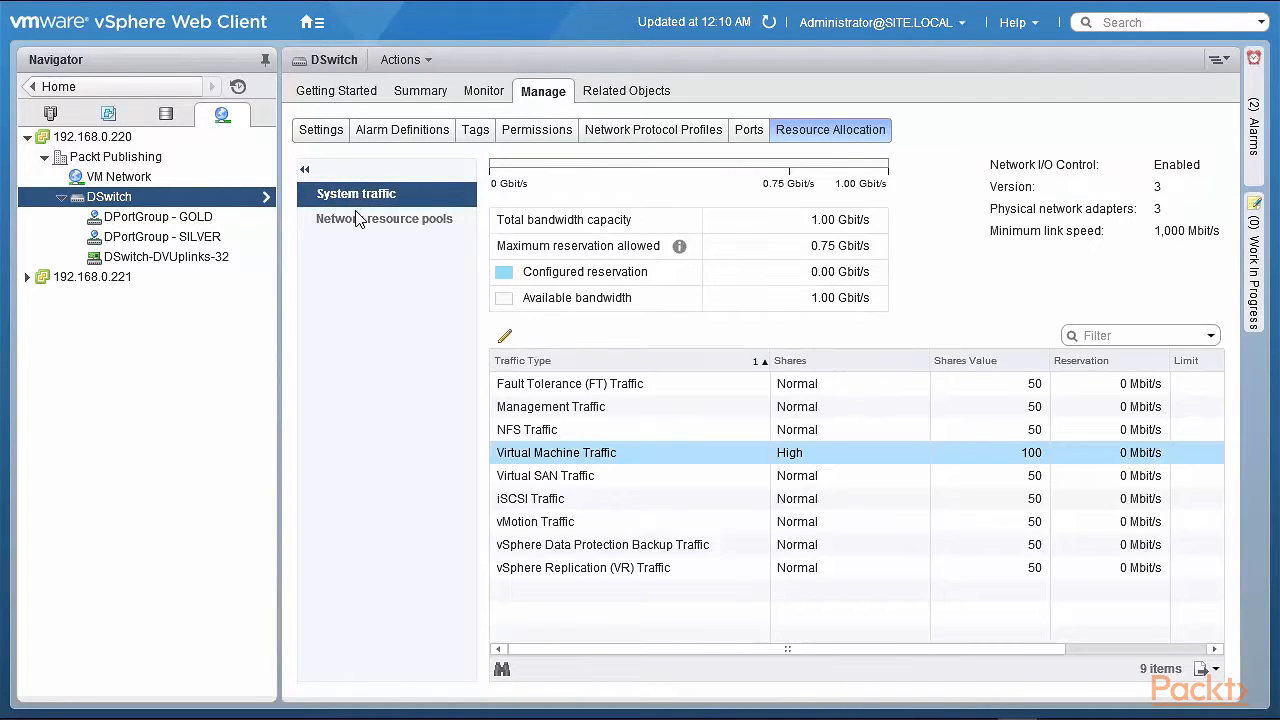
{"action": "left_click", "coordinate": [360, 218]}
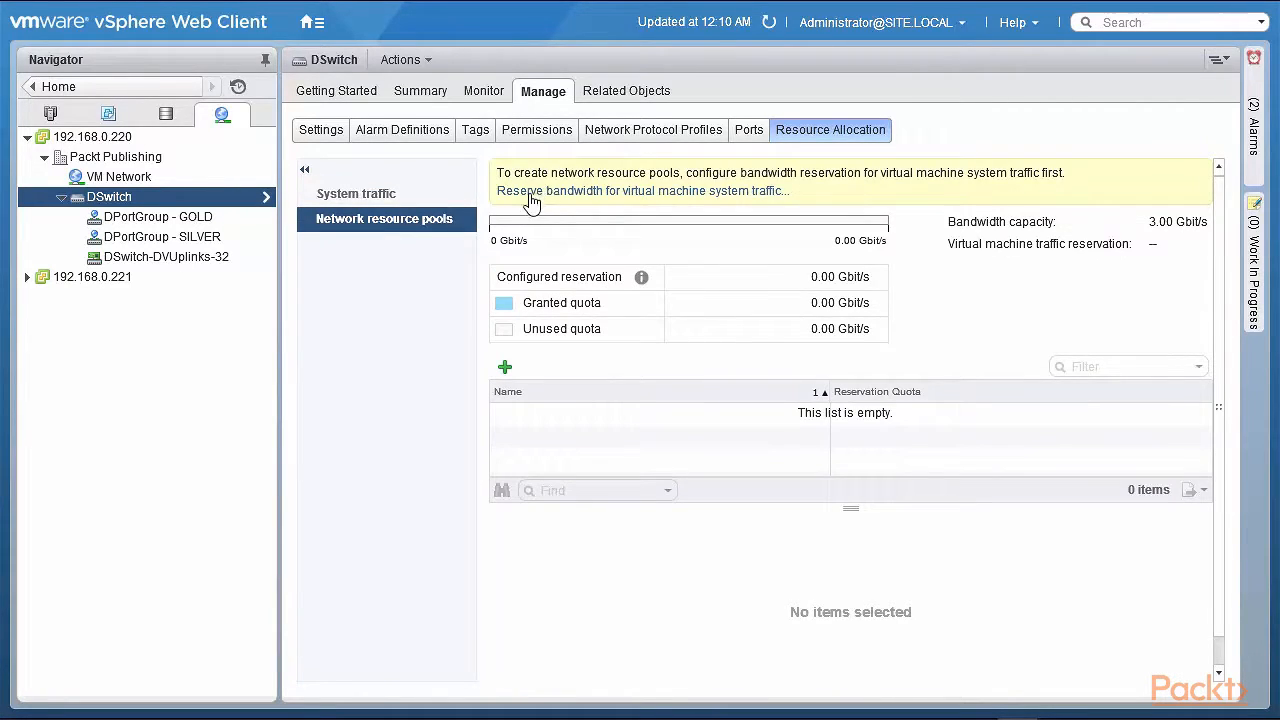
{"action": "left_click", "coordinate": [374, 195]}
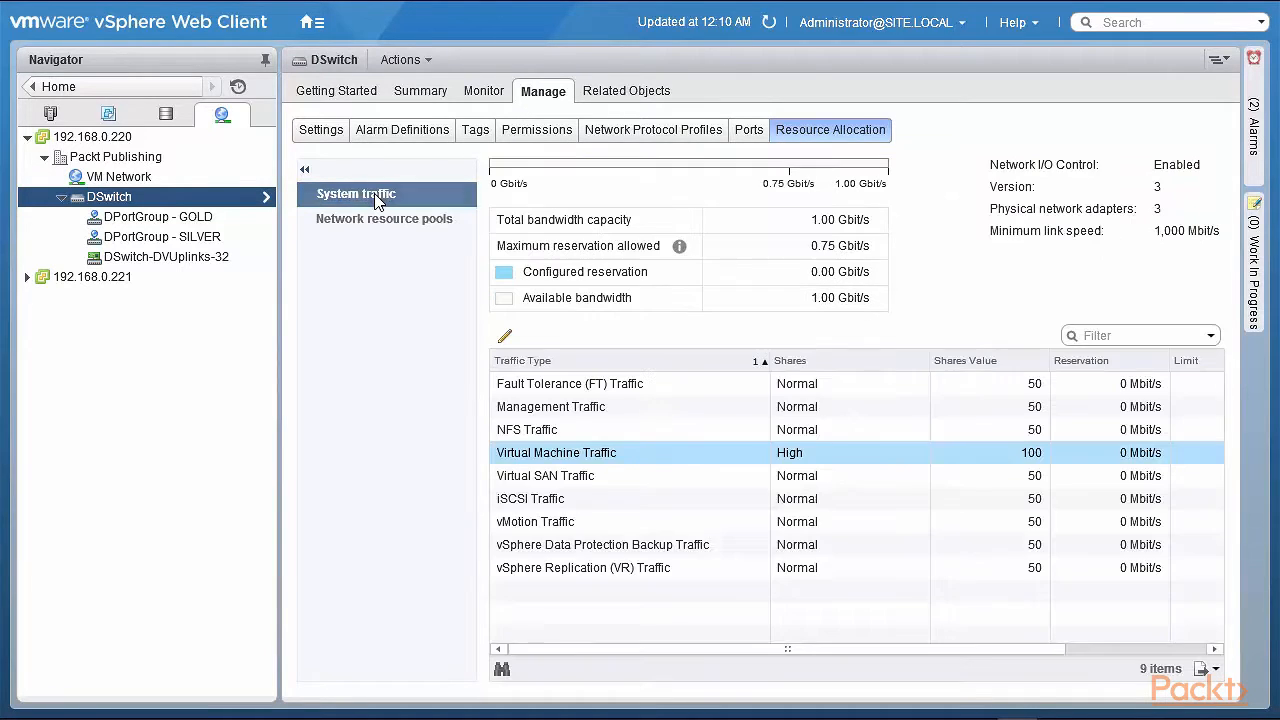
Edit Virtual Machine Traffic to set its reservation to 250 Mbit/s and its limit to 250 Mbit/s
{"action": "left_click", "coordinate": [587, 458]}
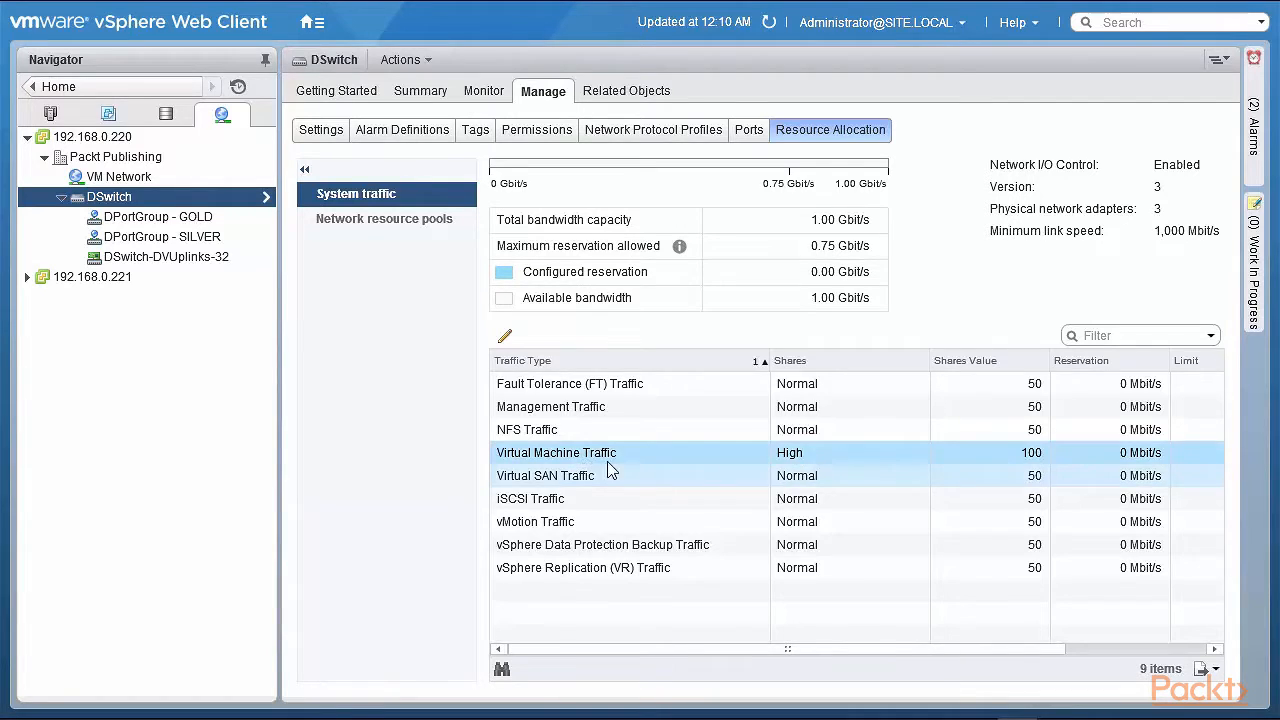
{"action": "left_click", "coordinate": [507, 338]}
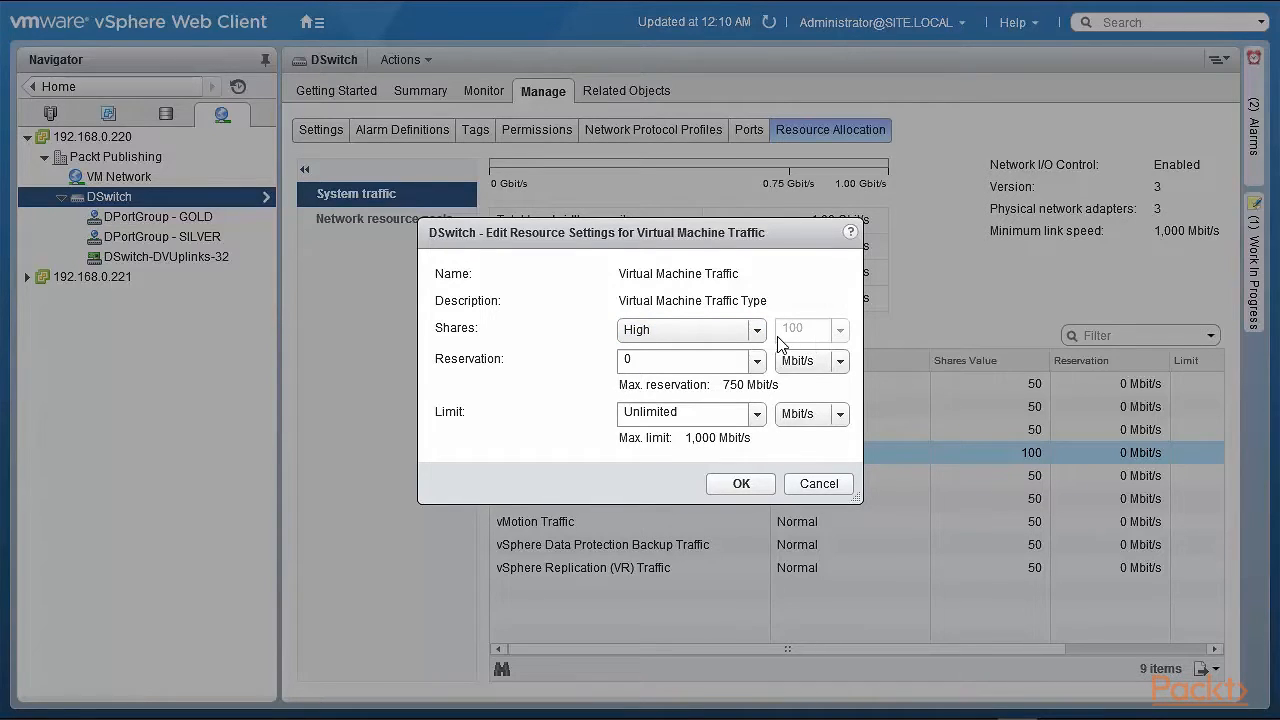
{"action": "left_click", "coordinate": [669, 360]}
{"action": "left_click_drag", "start_coordinate": [656, 360], "coordinate": [556, 363]}
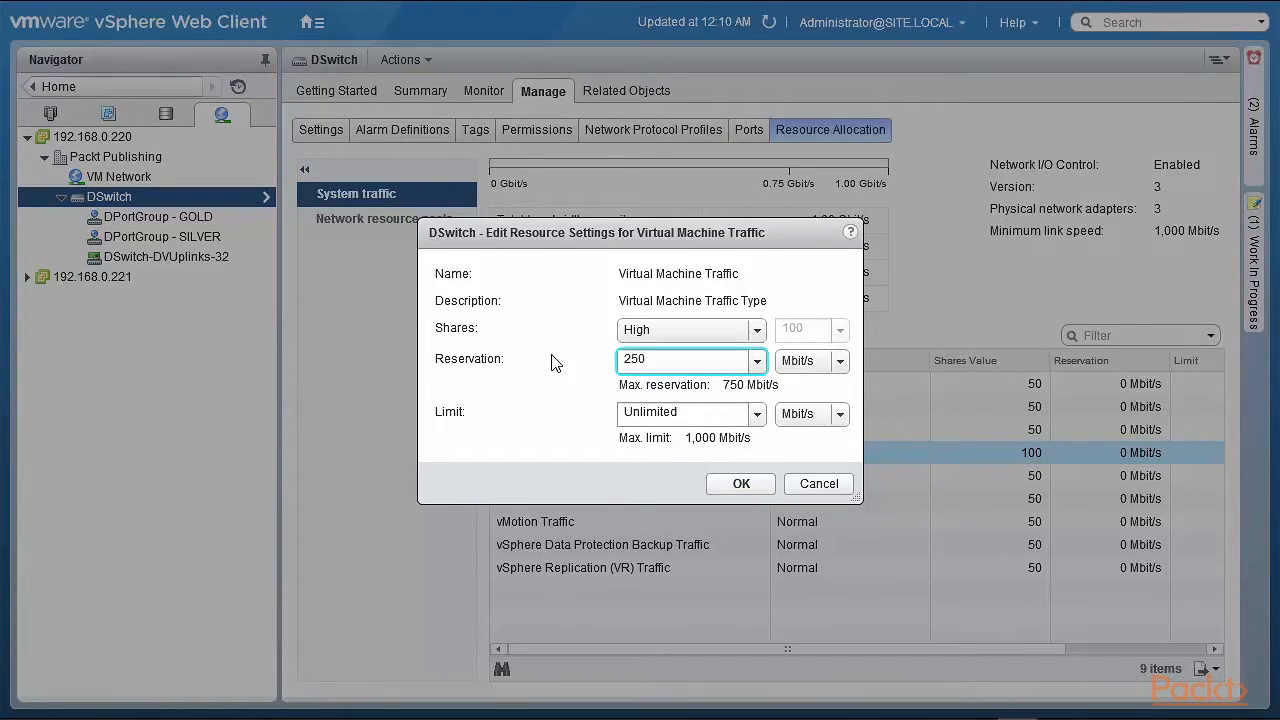
{"action": "left_click", "coordinate": [686, 420]}
{"action": "left_click_drag", "start_coordinate": [686, 420], "coordinate": [557, 429]}
{"action": "type", "text": "250"}
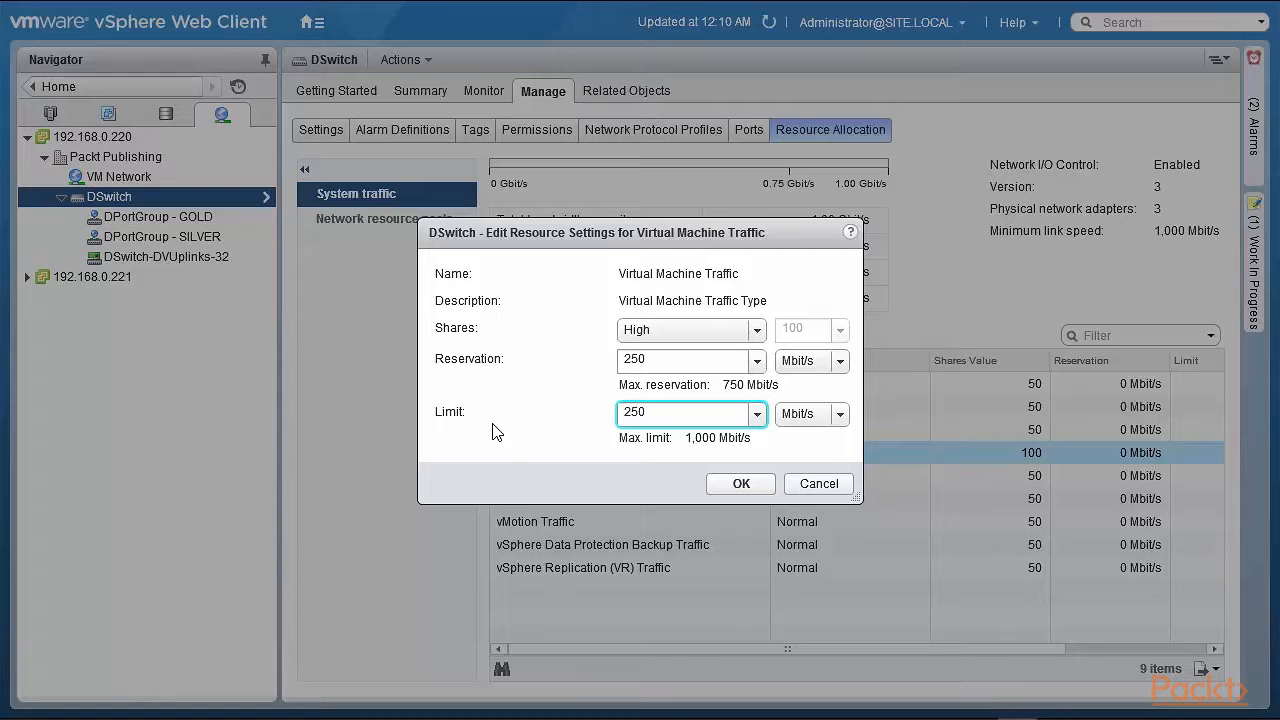
{"action": "left_click", "coordinate": [722, 486]}
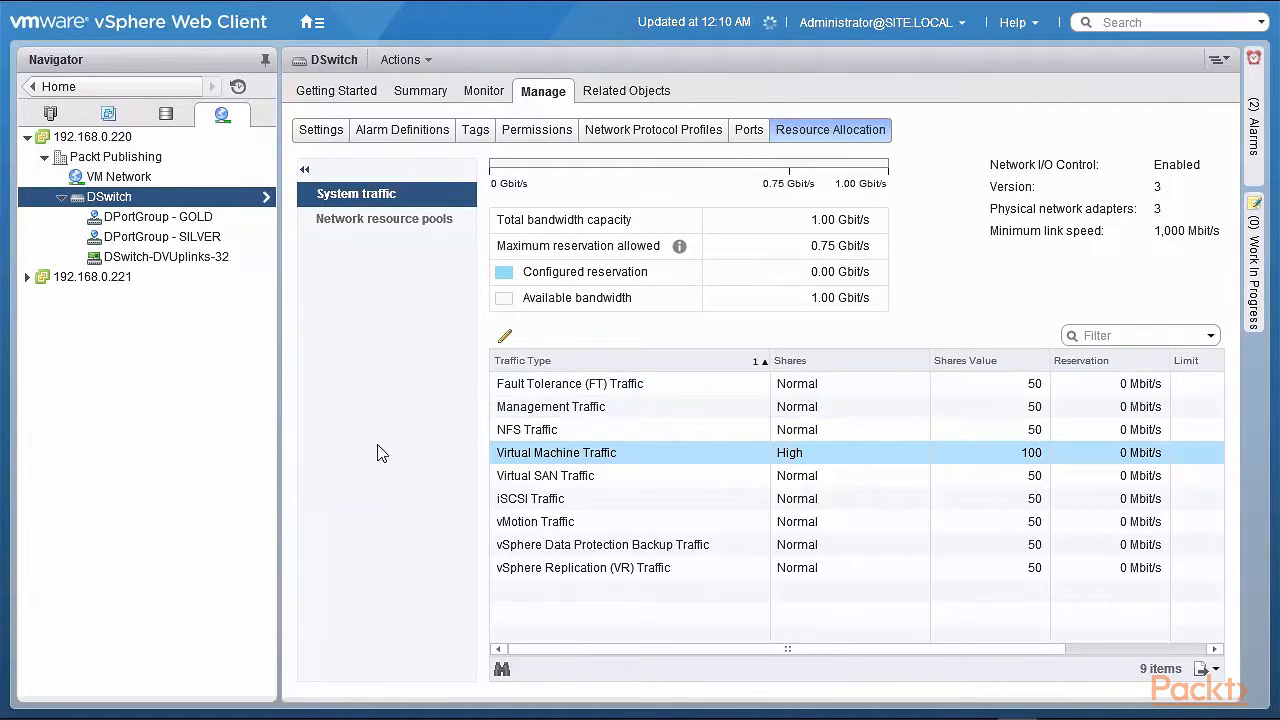
Refresh the client and review the virtual machine traffic reservation in system traffic and network resource pools
{"action": "left_click", "coordinate": [392, 220]}
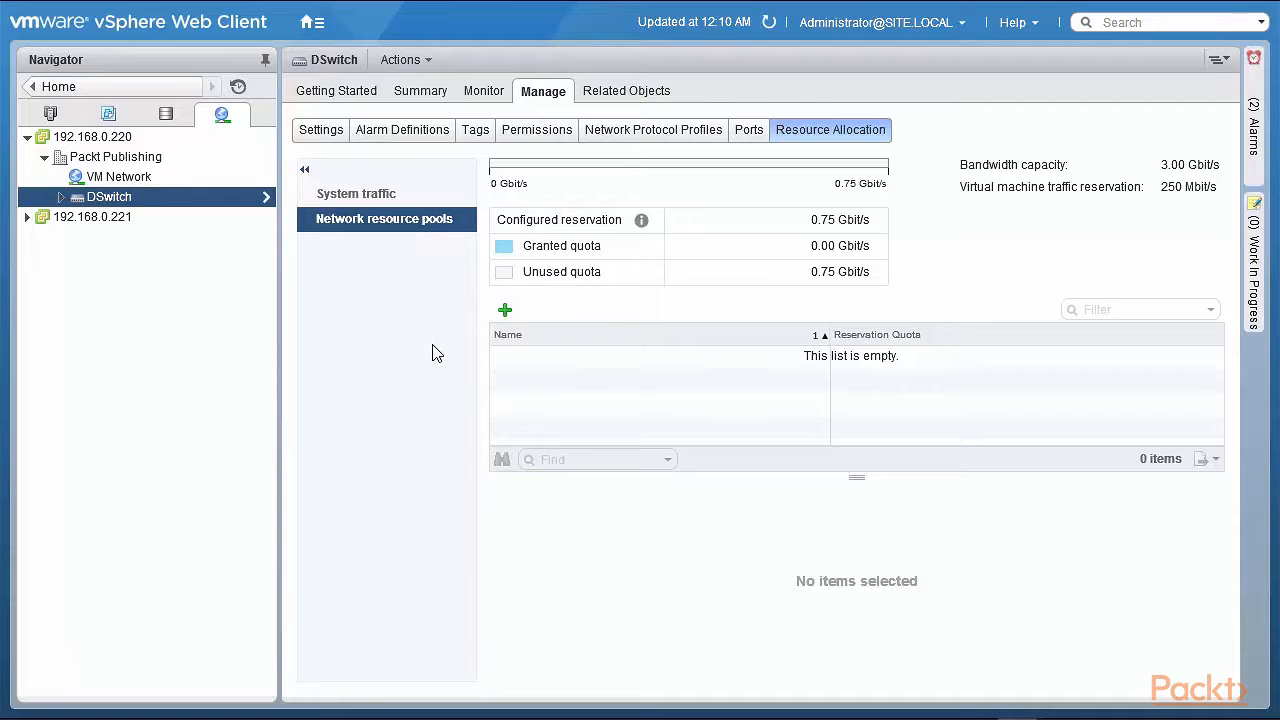
{"action": "left_click", "coordinate": [769, 23]}
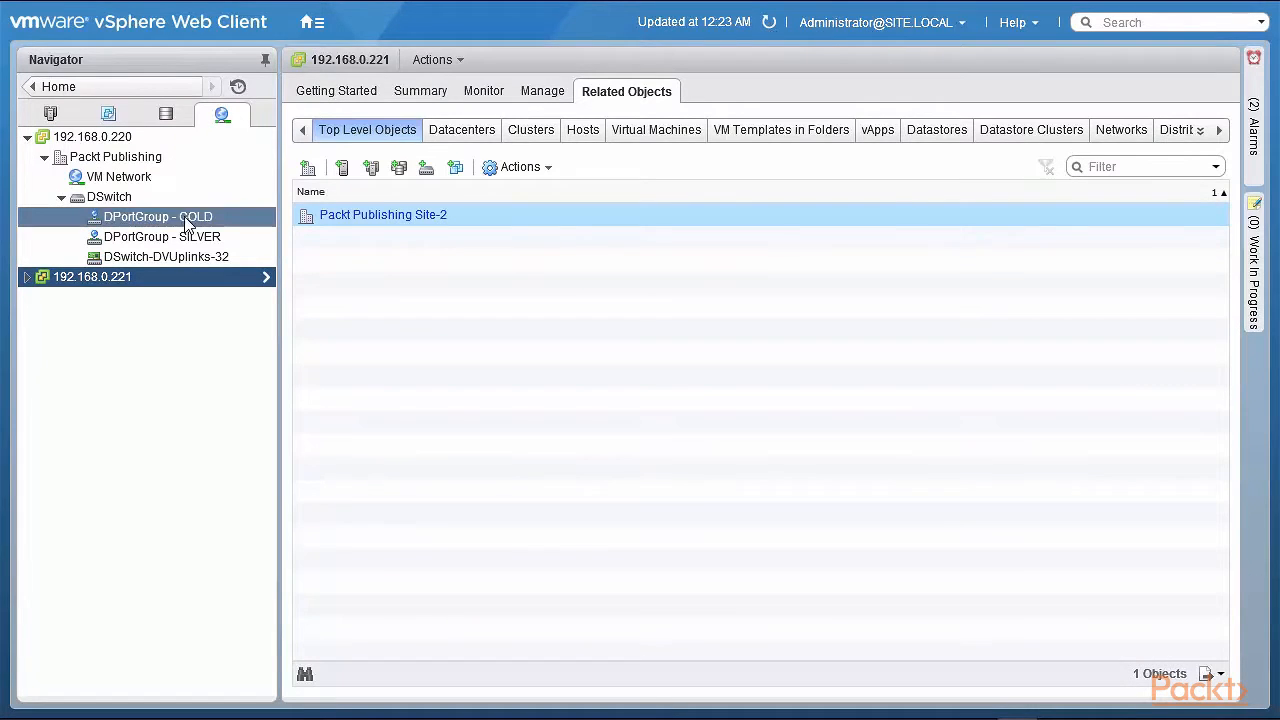
{"action": "left_click", "coordinate": [110, 196]}
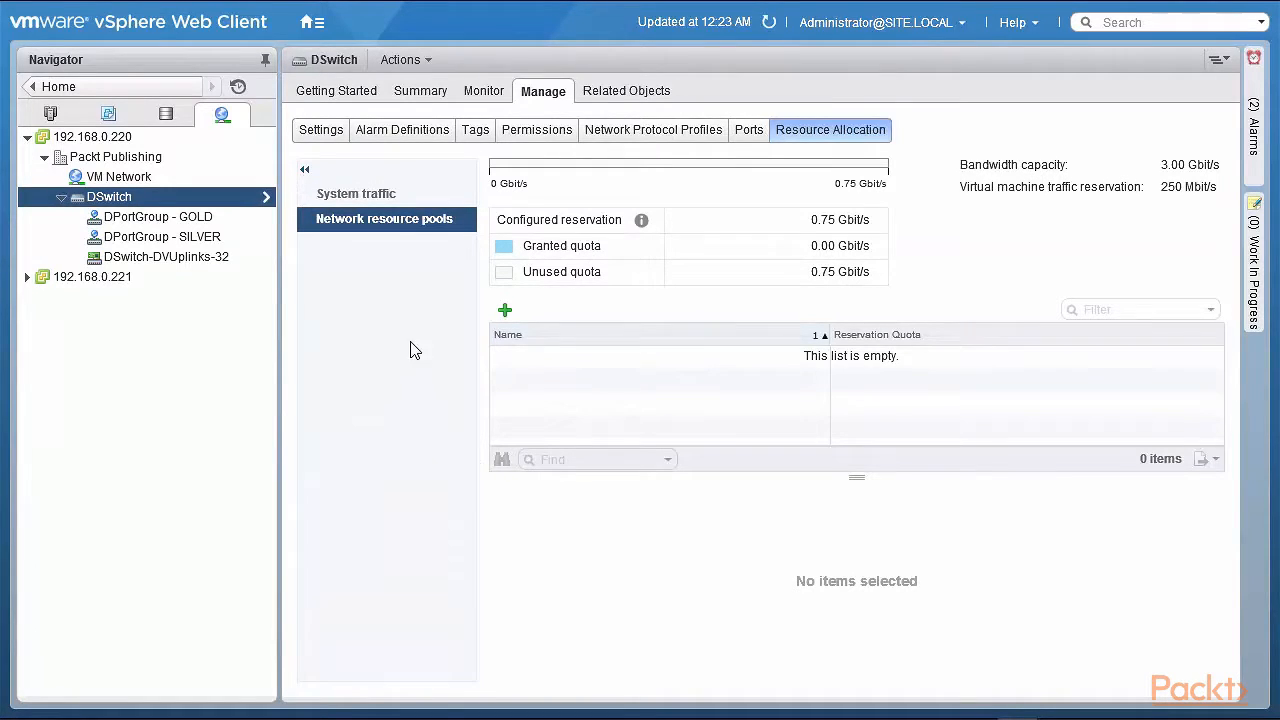
{"action": "left_click", "coordinate": [369, 199]}
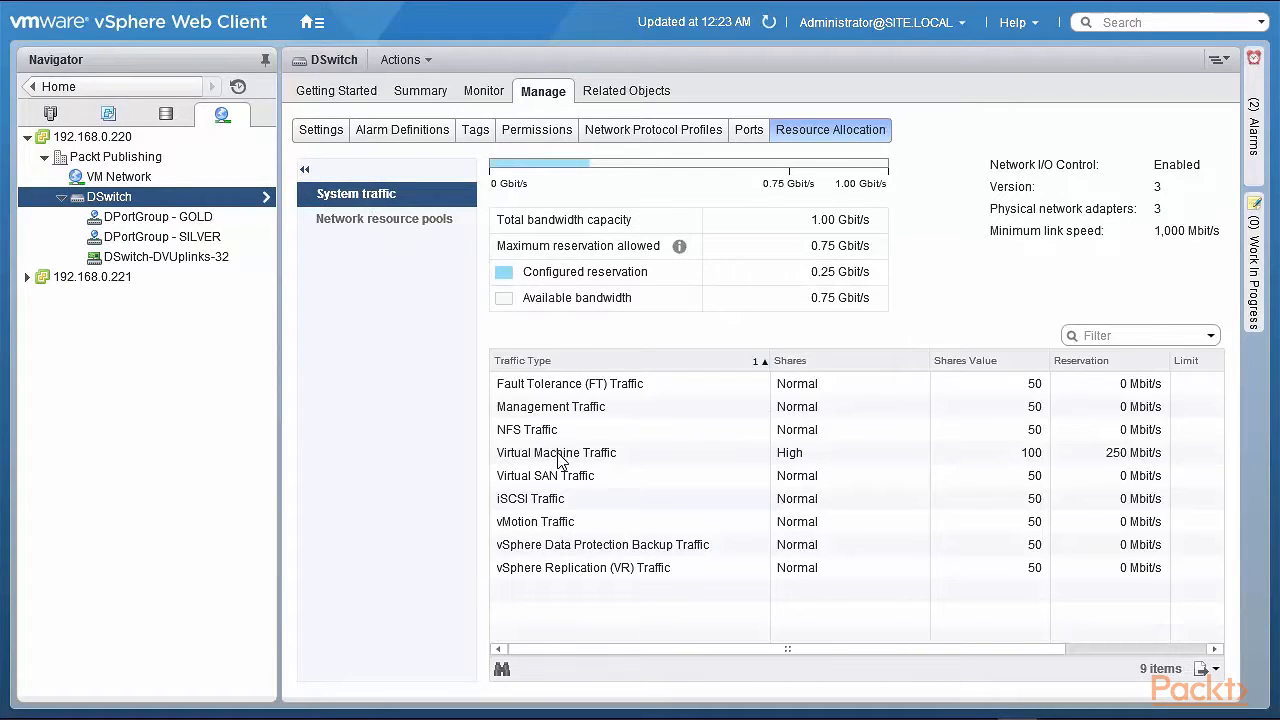
{"action": "left_click", "coordinate": [1036, 455]}
{"action": "mouse_move", "coordinate": [502, 180]}
{"action": "mouse_move", "coordinate": [790, 176]}
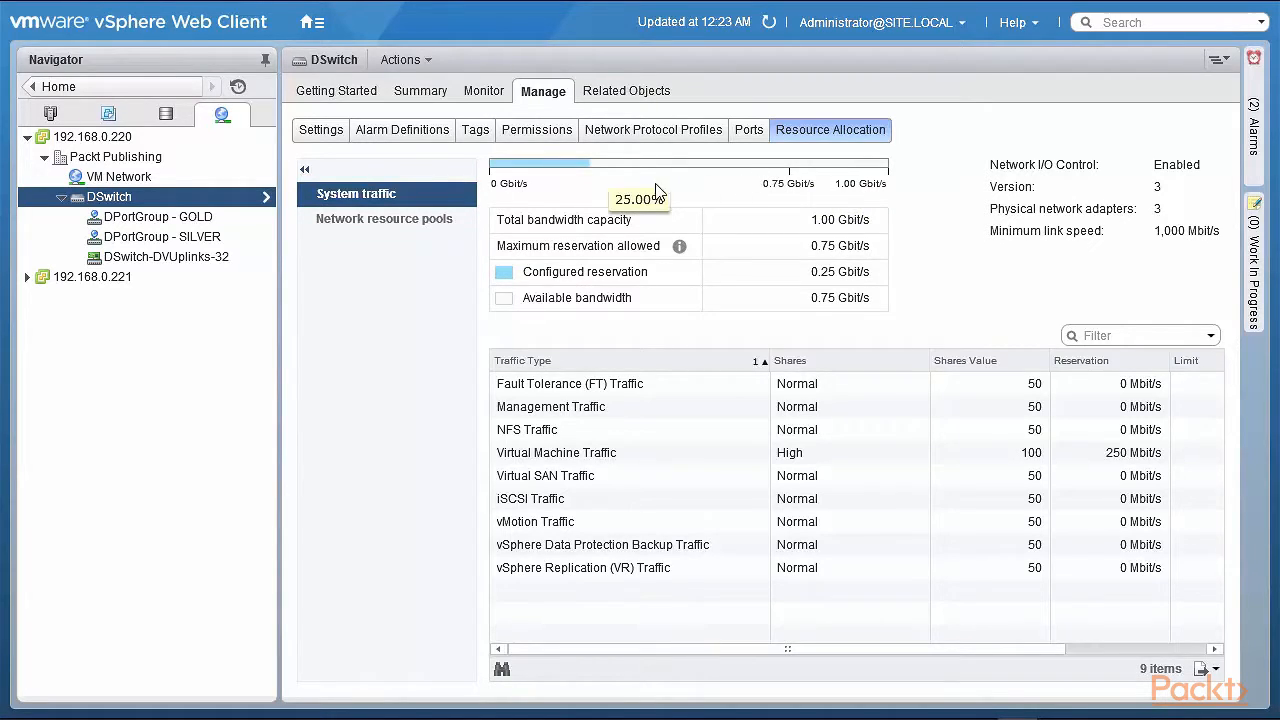
{"action": "left_click", "coordinate": [456, 220]}
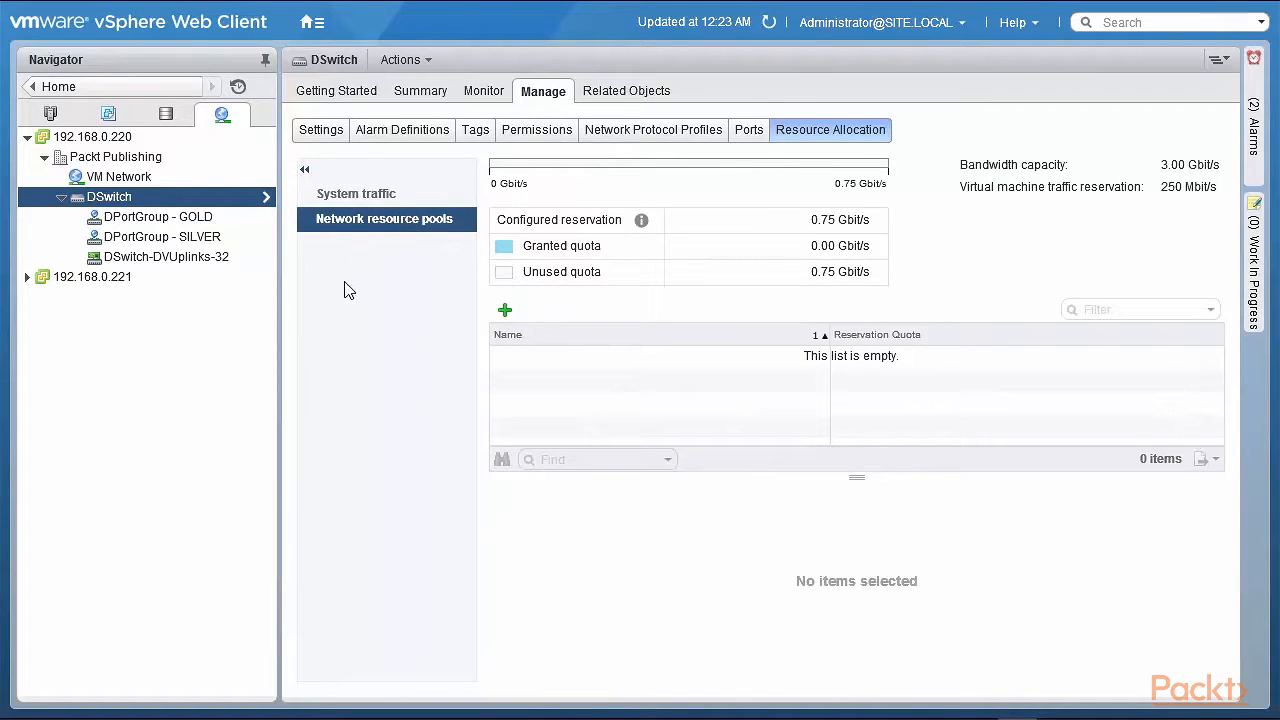
Create a network resource pool named Network Resource Pool - GOLD with a 300 Mbit/s reservation quota
{"action": "left_click", "coordinate": [505, 312]}
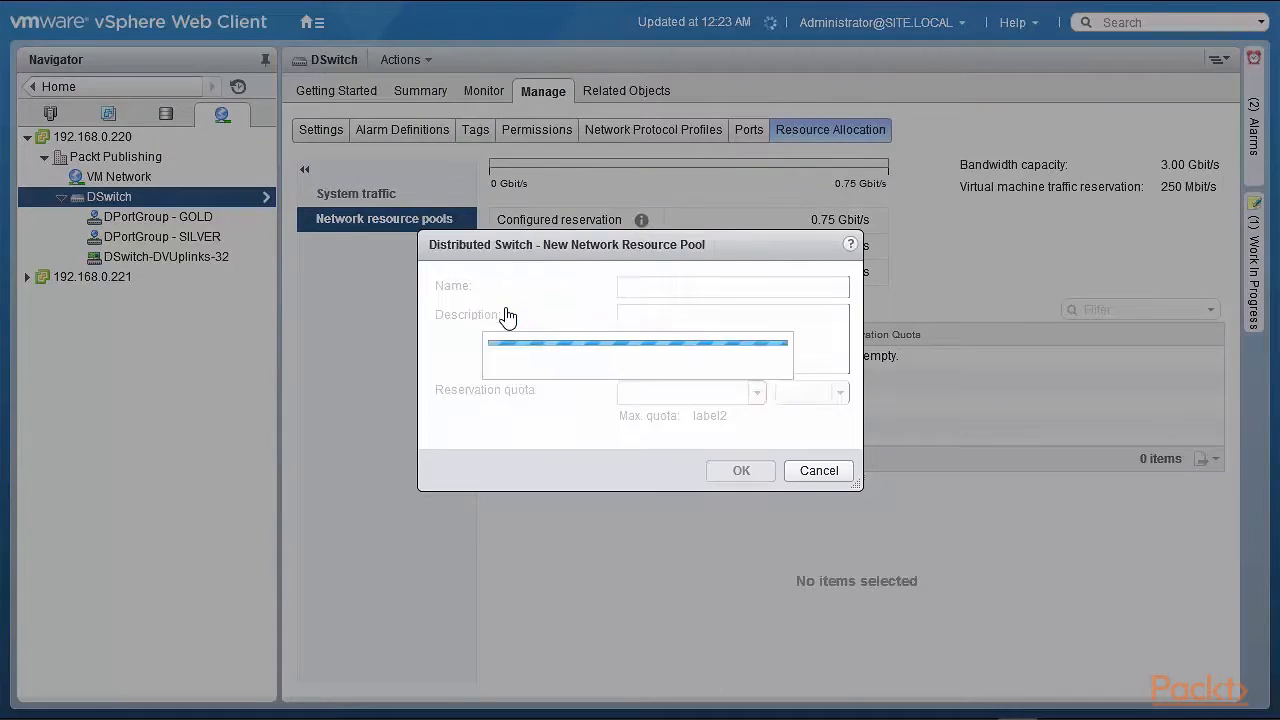
{"action": "left_click", "coordinate": [768, 288]}
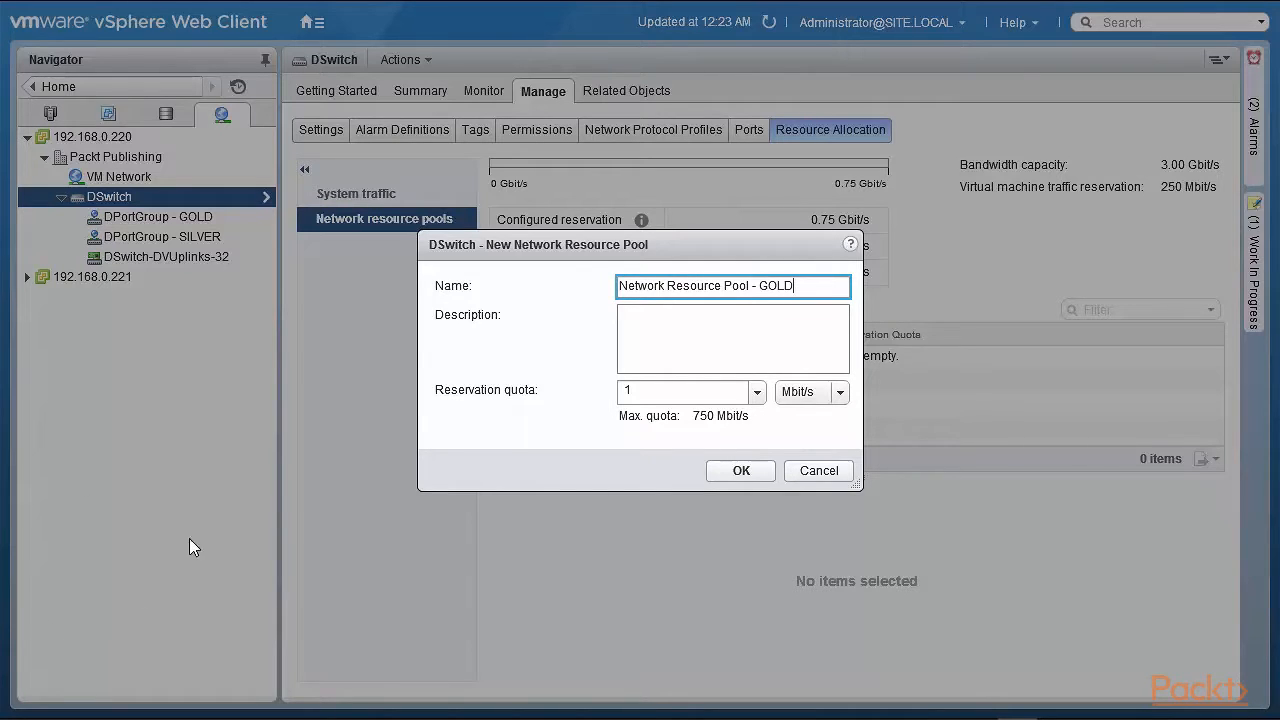
{"action": "left_click", "coordinate": [664, 392]}
{"action": "left_click_drag", "start_coordinate": [664, 392], "coordinate": [608, 391]}
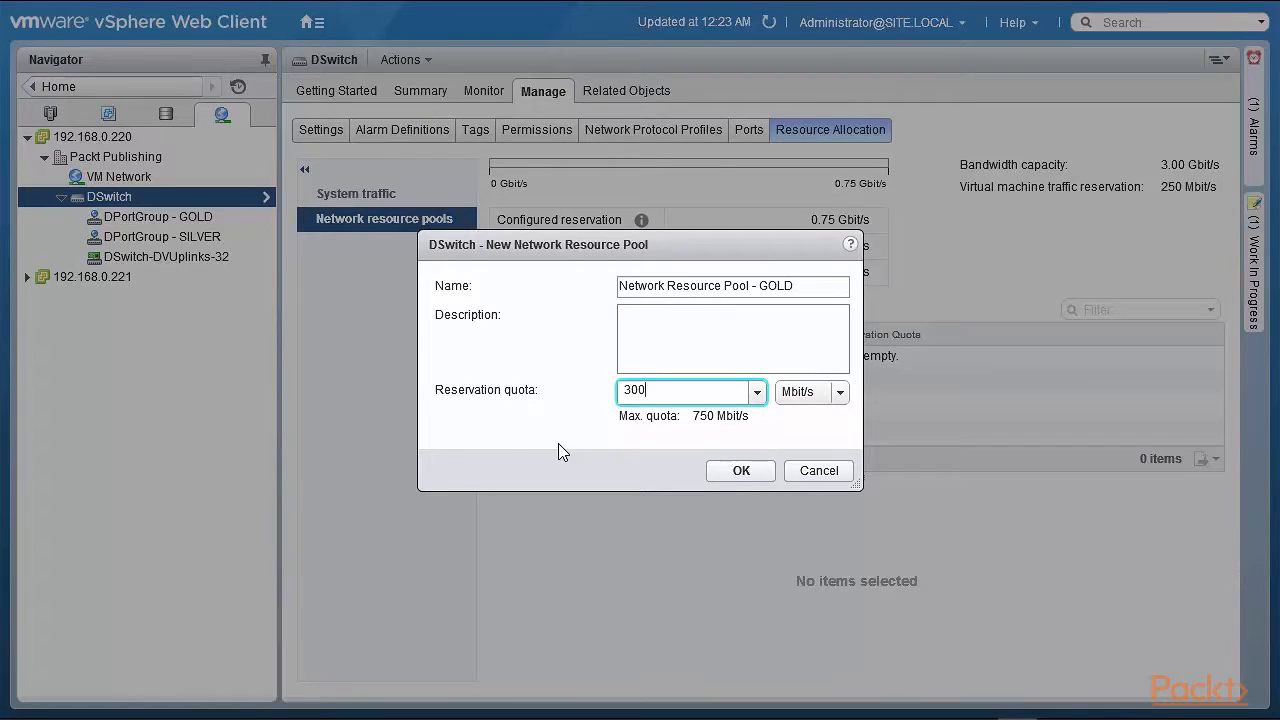
{"action": "left_click", "coordinate": [741, 471]}
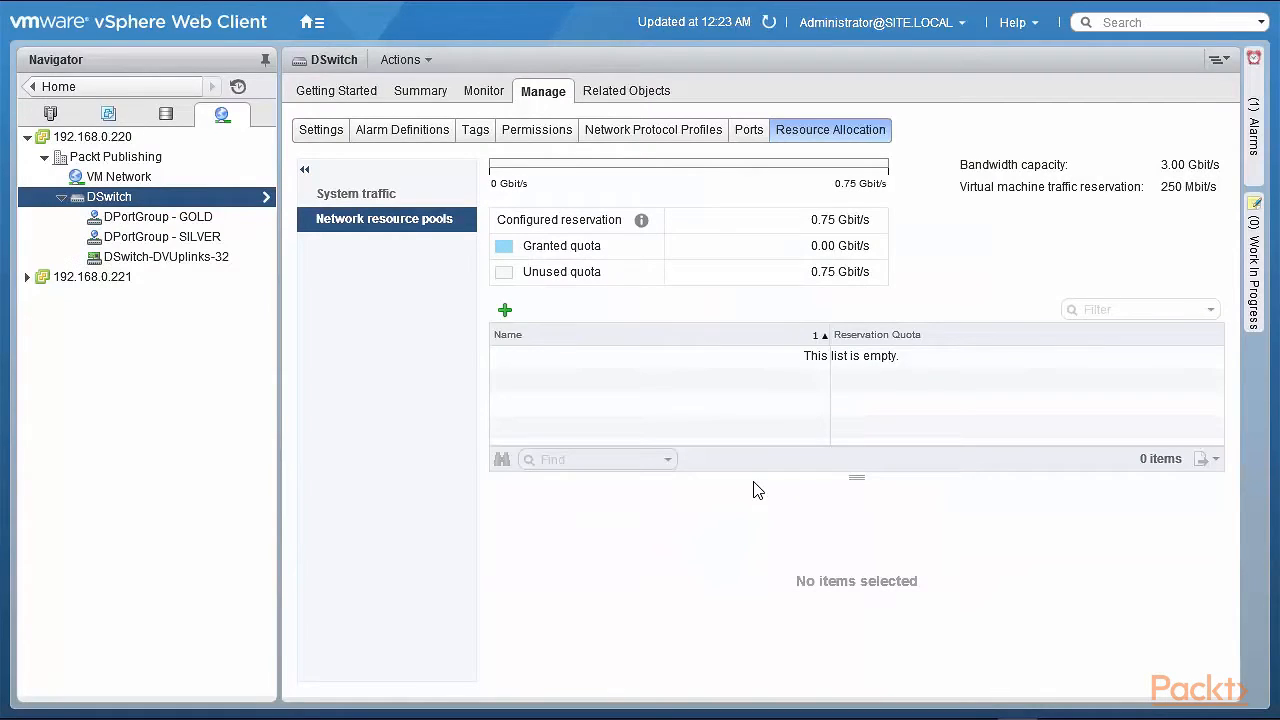
Create a network resource pool named Network Resource Pool - SILVER with a 100 Mbit/s reservation quota
{"action": "left_click", "coordinate": [506, 312]}
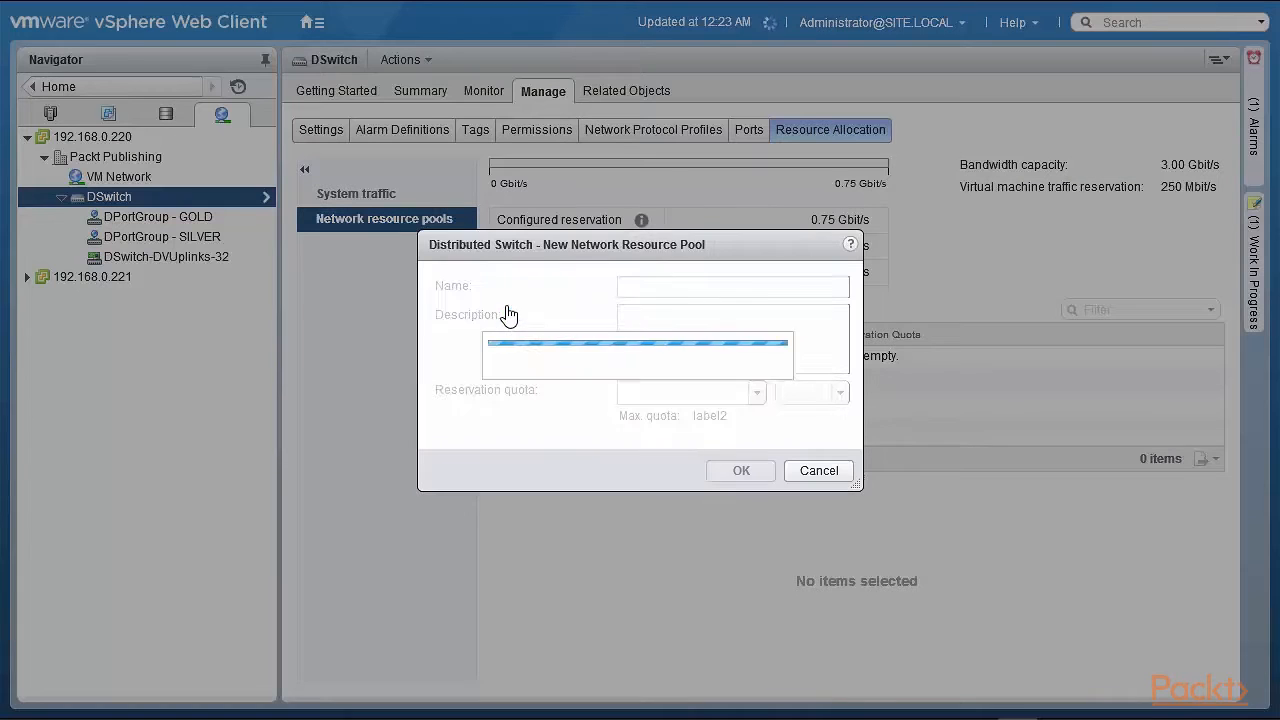
{"action": "left_click", "coordinate": [775, 290]}
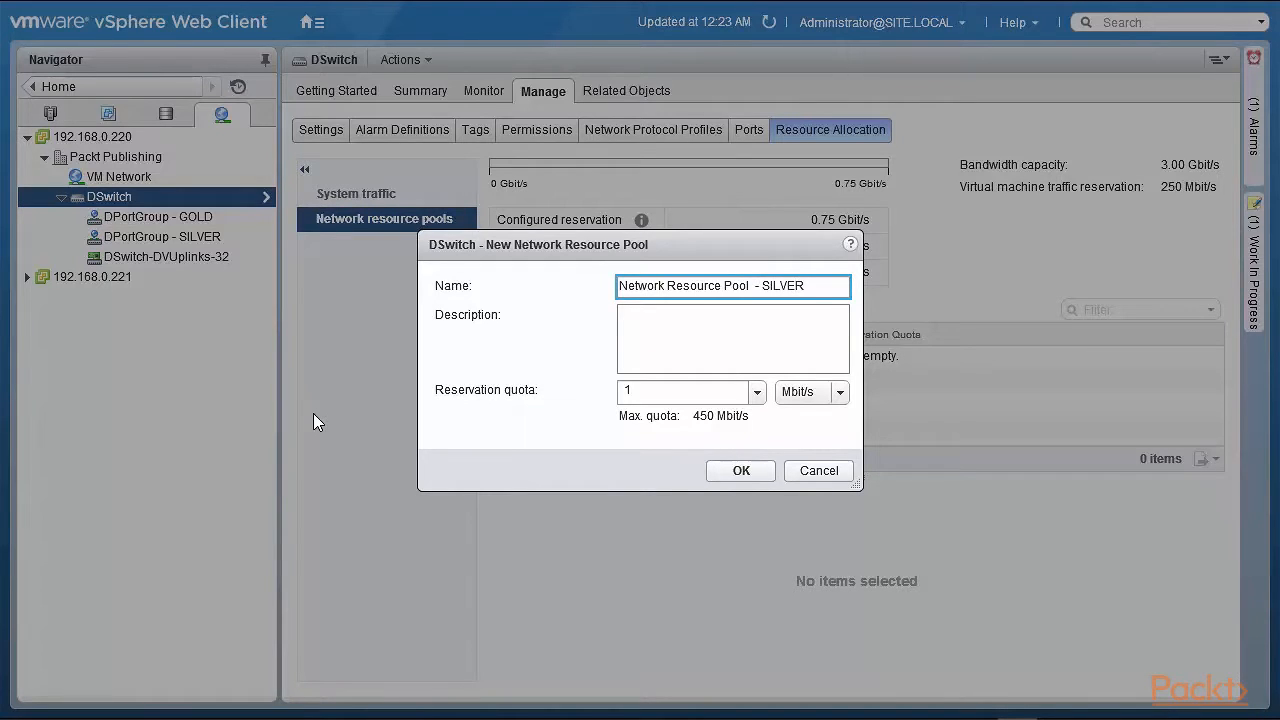
{"action": "left_click", "coordinate": [643, 393]}
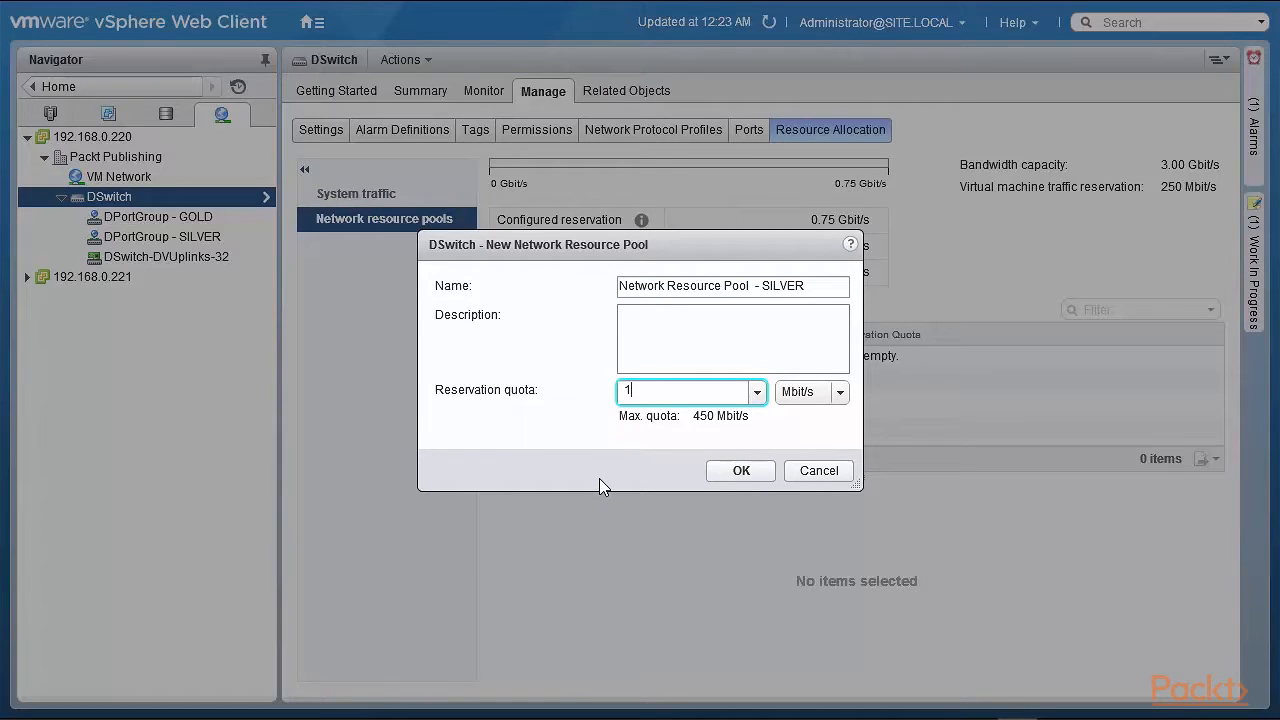
{"action": "type", "text": "100"}
{"action": "left_click", "coordinate": [751, 476]}
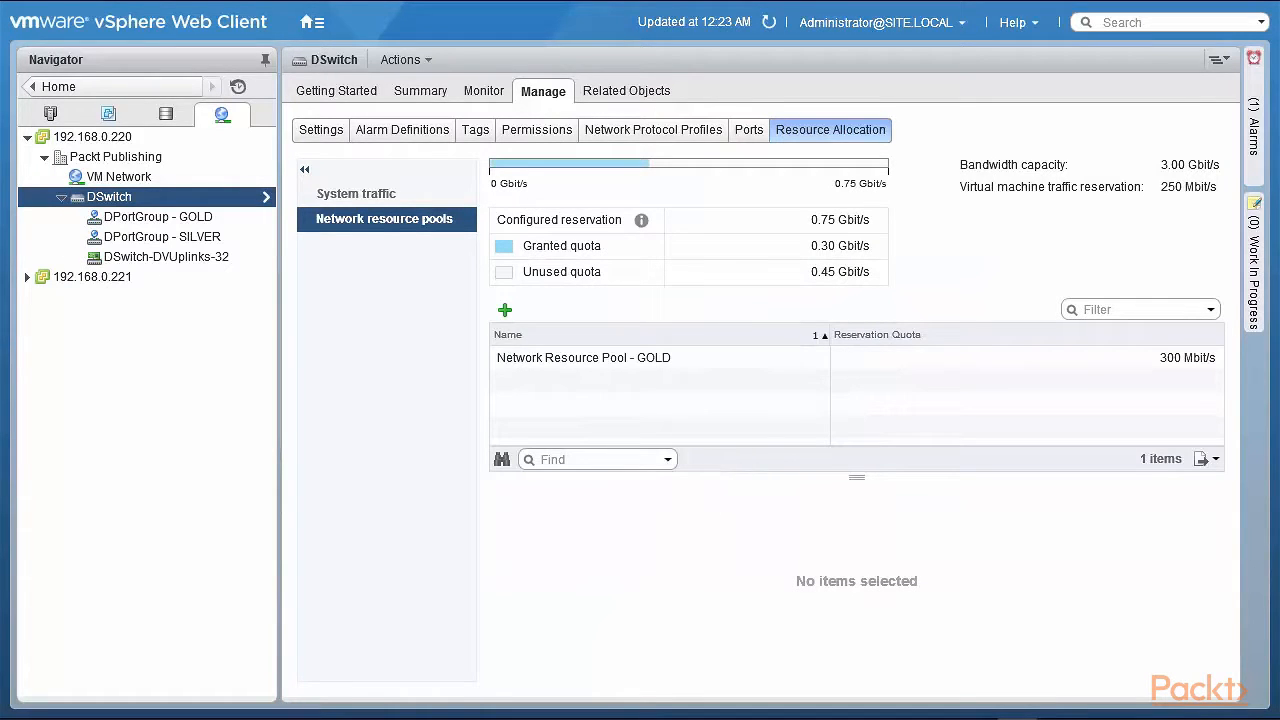
Refresh the view and inspect the GOLD and SILVER network resource pools on DSwitch
{"action": "left_click", "coordinate": [768, 22]}
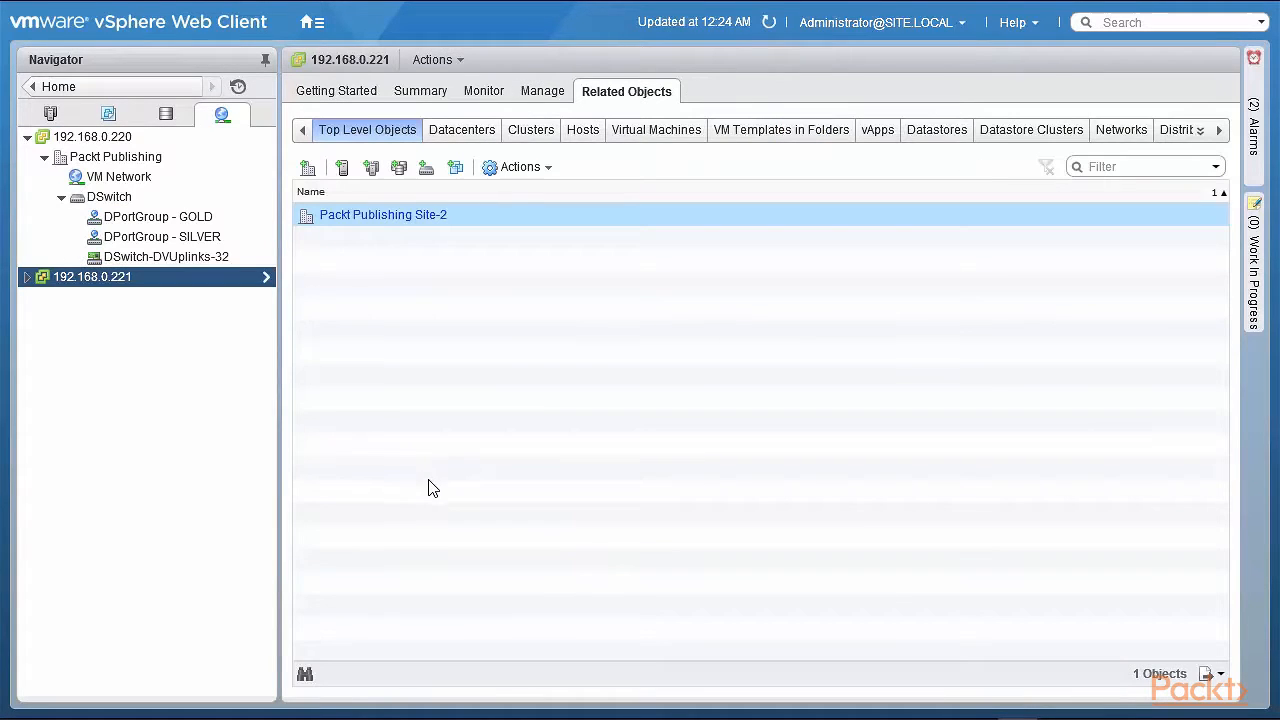
{"action": "left_click", "coordinate": [127, 197]}
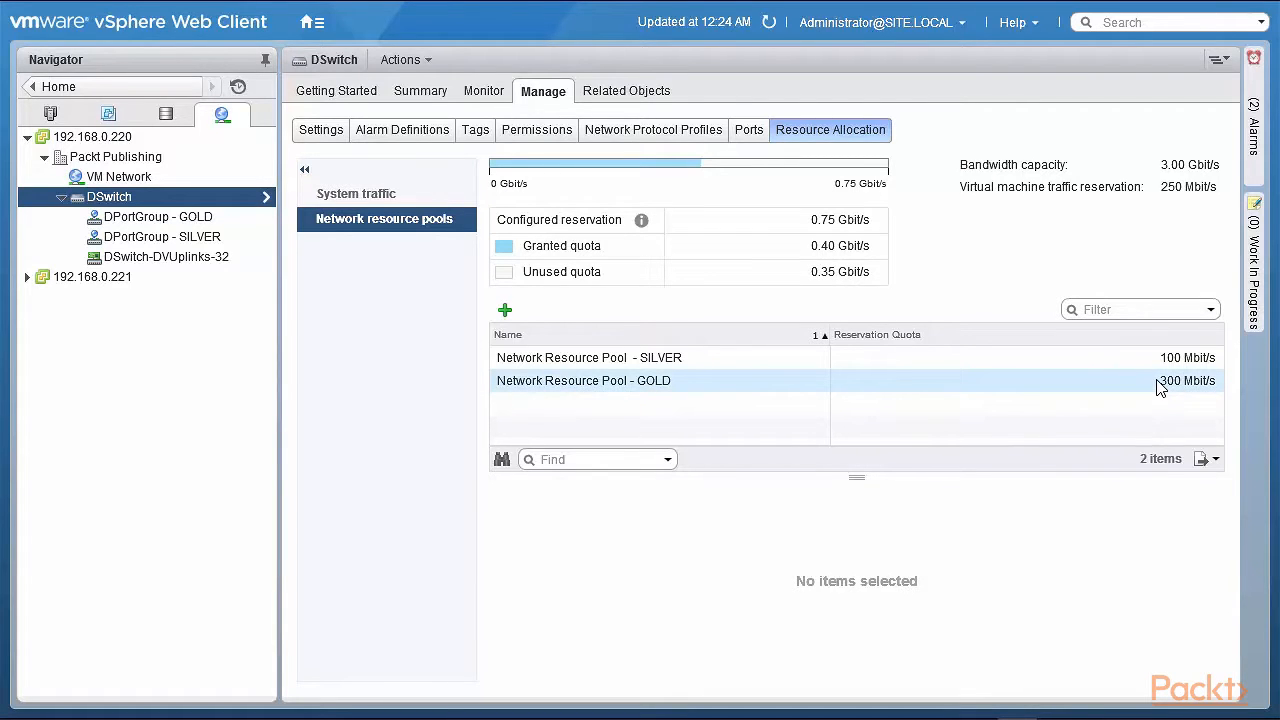
{"action": "left_click", "coordinate": [631, 391]}
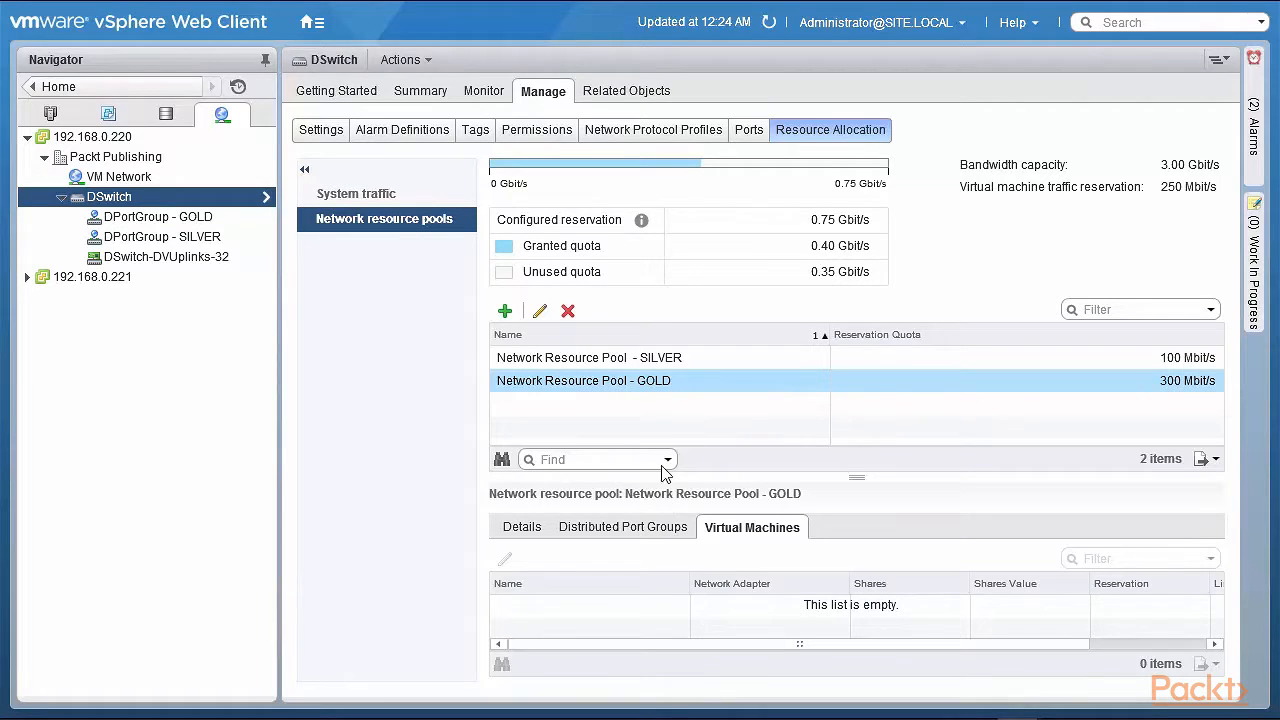
{"action": "left_click", "coordinate": [562, 362]}
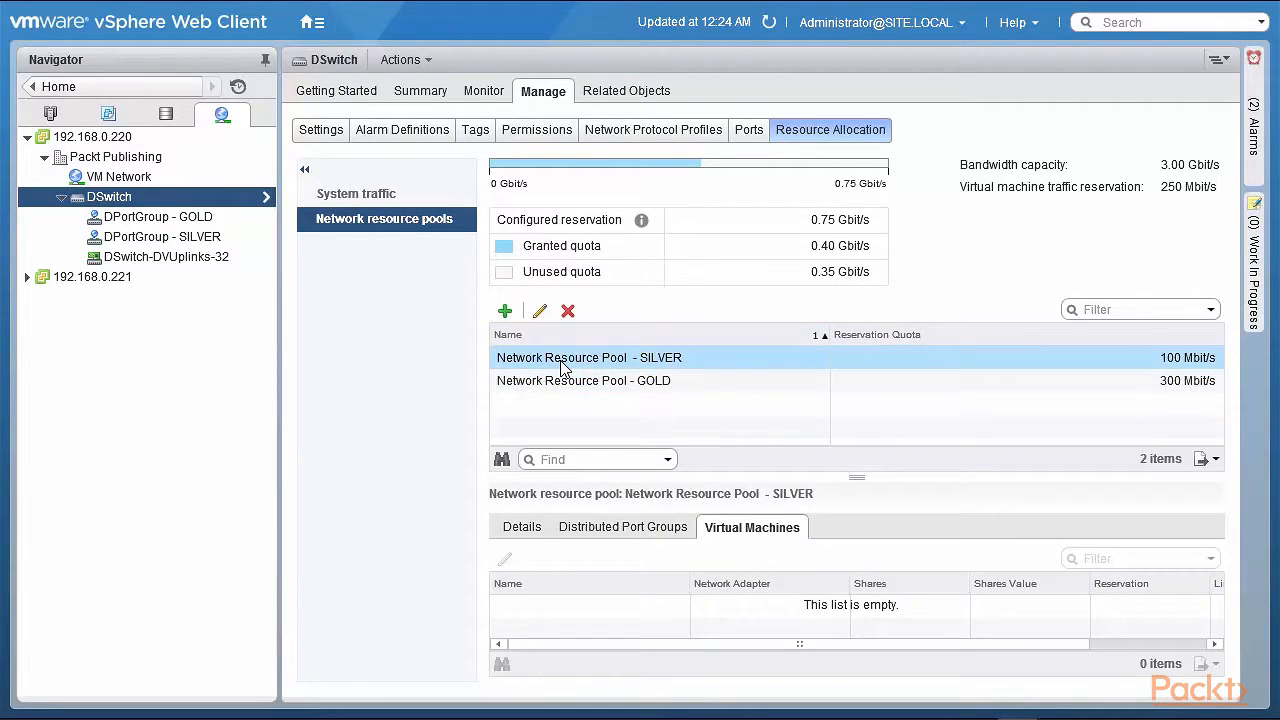
Assign Network Resource Pool - SILVER as the network resource pool of DPortGroup - SILVER
{"action": "left_click", "coordinate": [150, 240]}
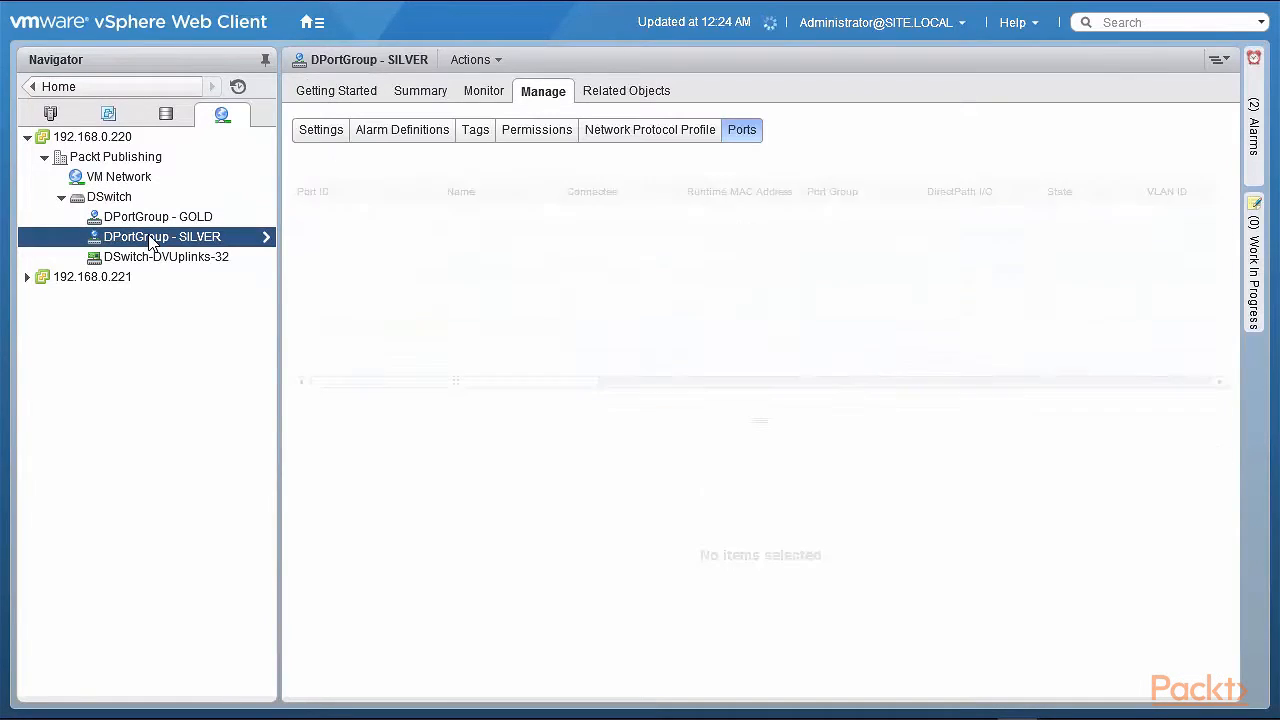
{"action": "right_click", "coordinate": [150, 243]}
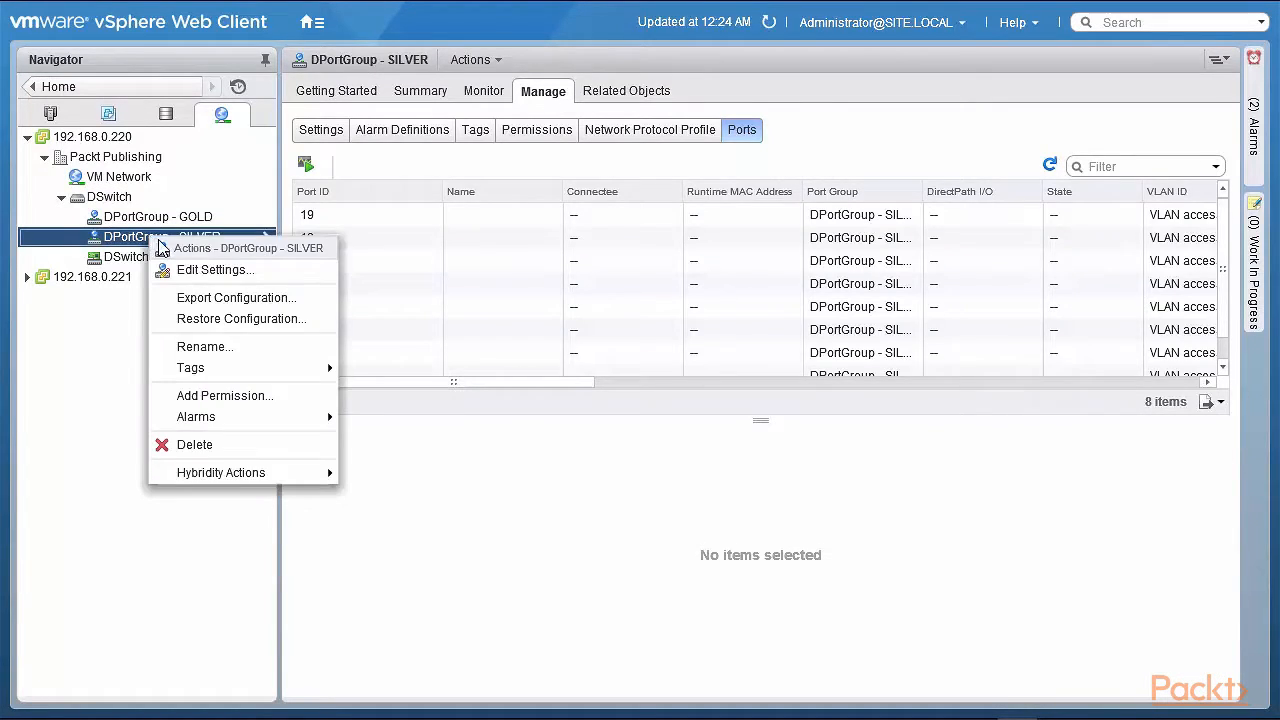
{"action": "left_click", "coordinate": [197, 269]}
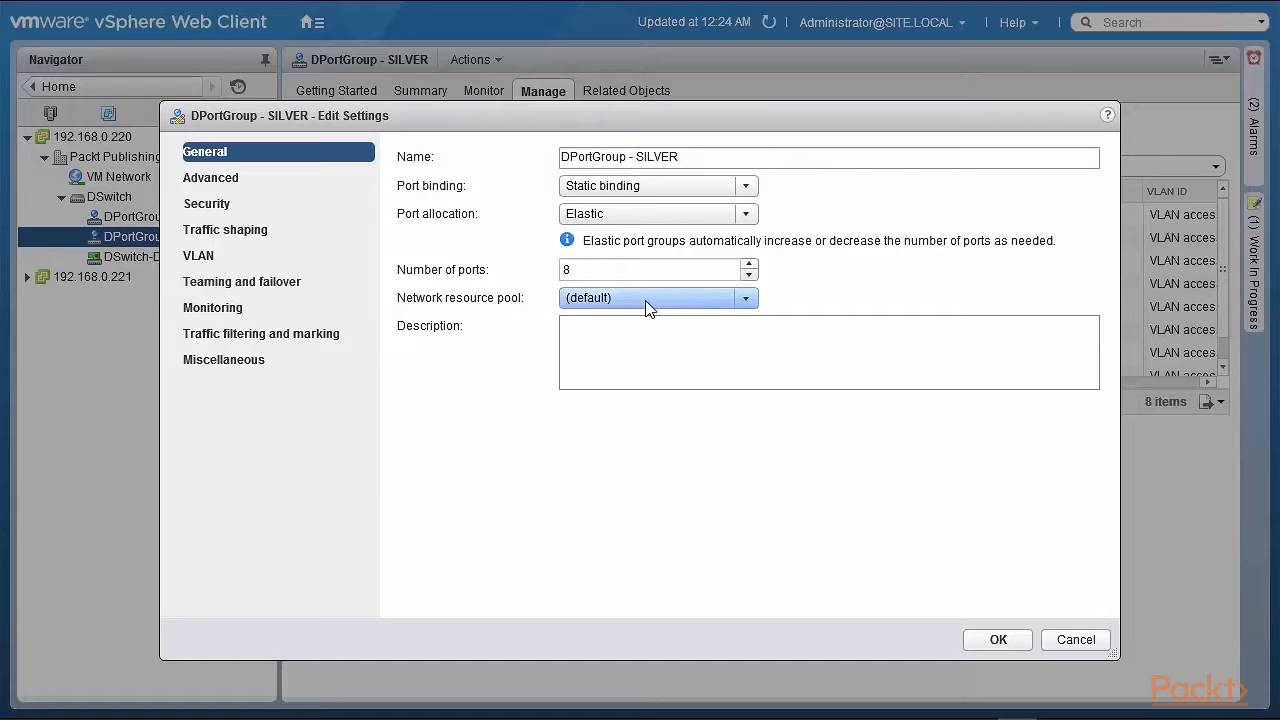
{"action": "left_click", "coordinate": [744, 301]}
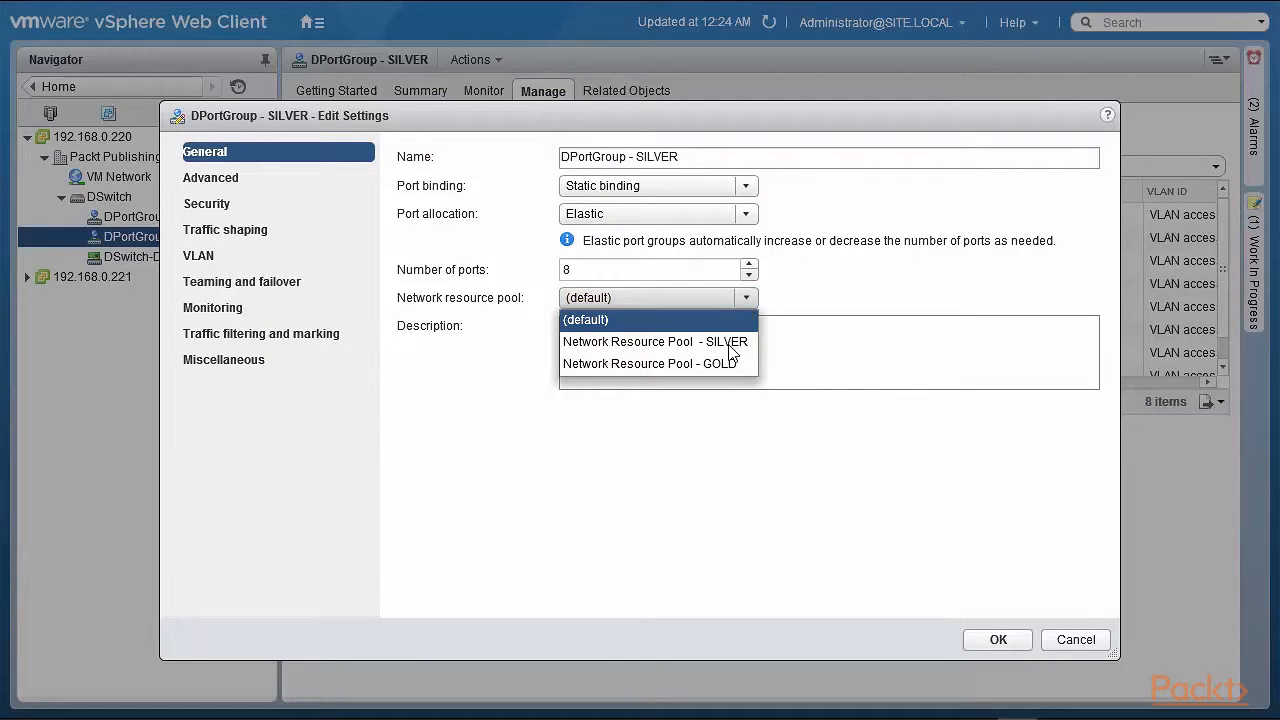
{"action": "left_click", "coordinate": [729, 343]}
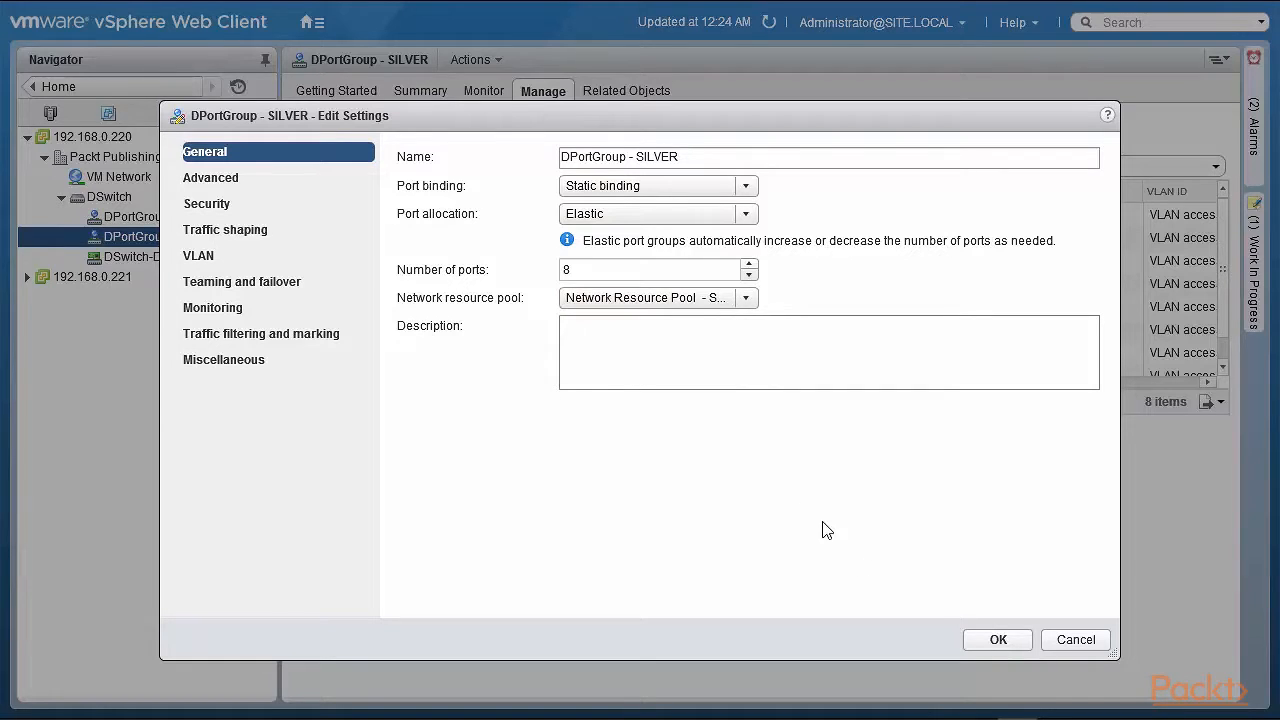
{"action": "left_click", "coordinate": [990, 648]}
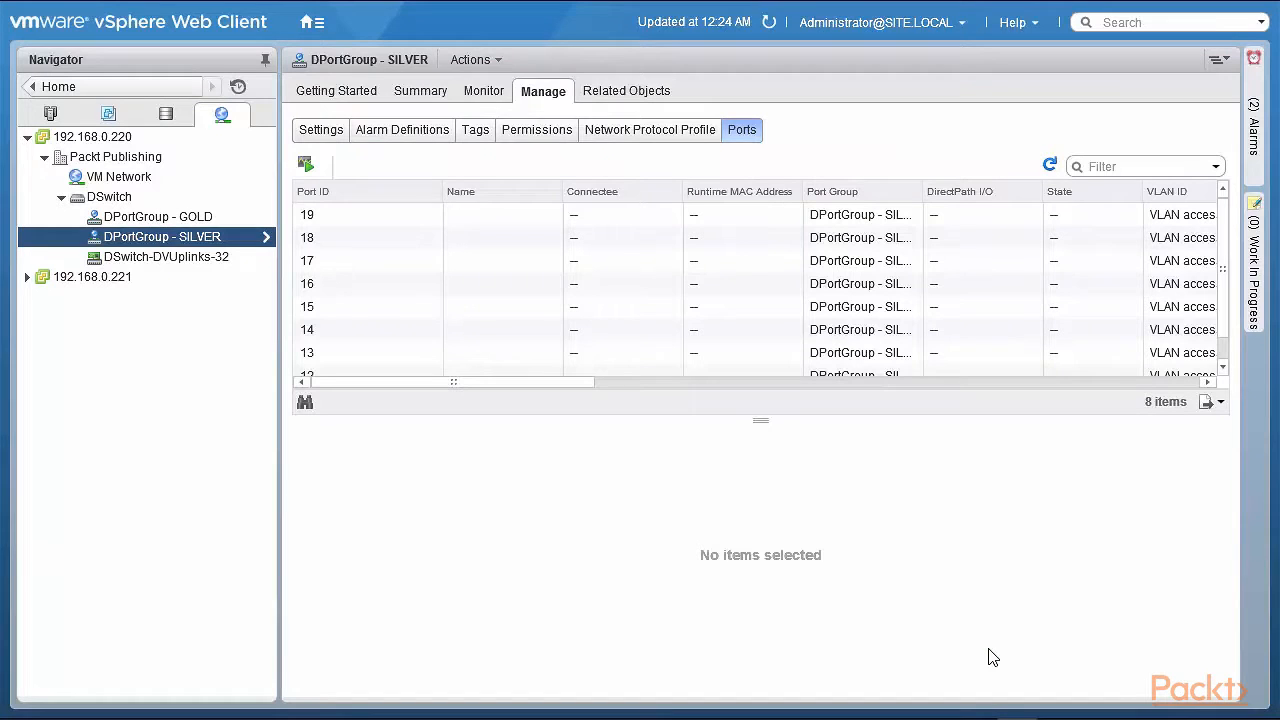
Assign Network Resource Pool - GOLD as the network resource pool of DPortGroup - GOLD
{"action": "right_click", "coordinate": [181, 226]}
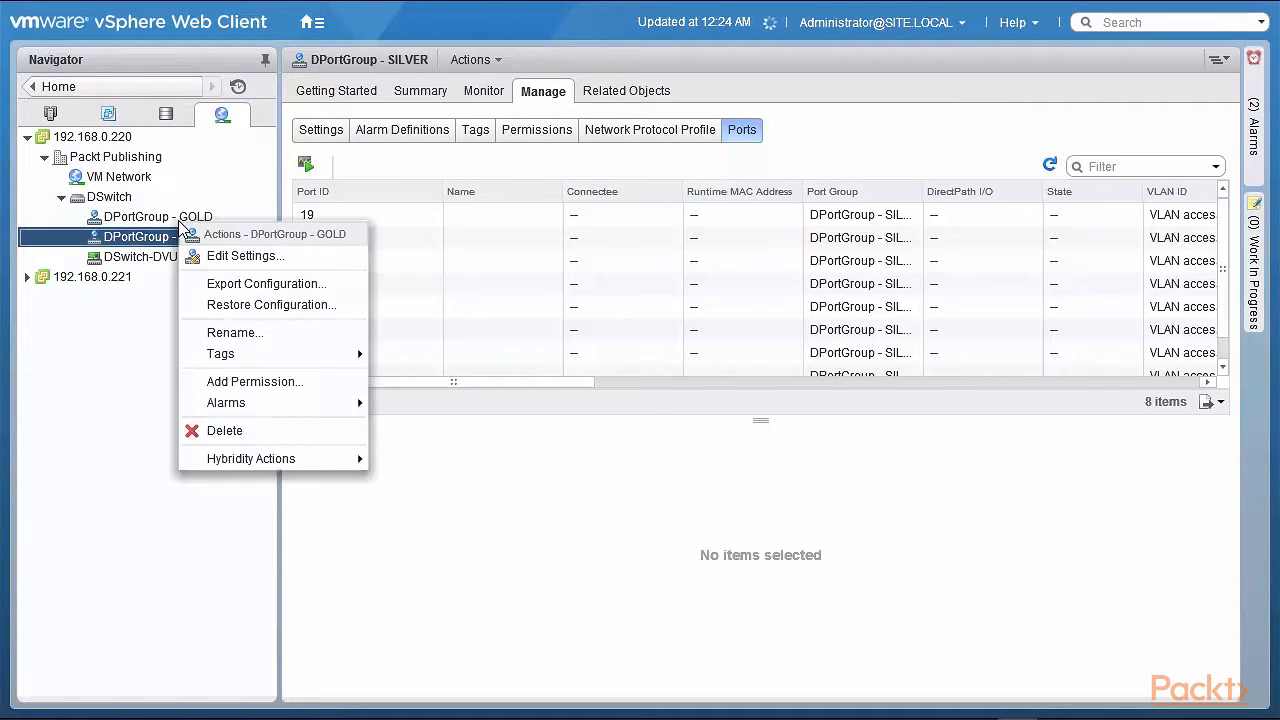
{"action": "left_click", "coordinate": [236, 255]}
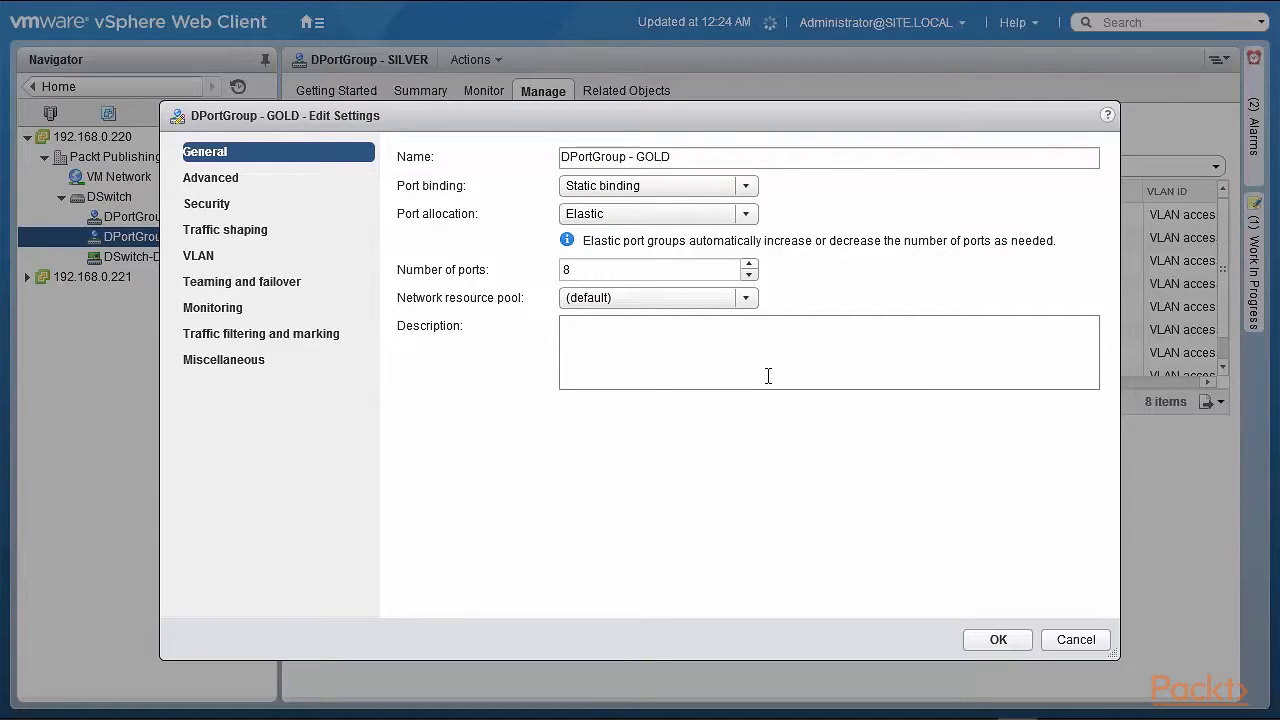
{"action": "left_click", "coordinate": [746, 298]}
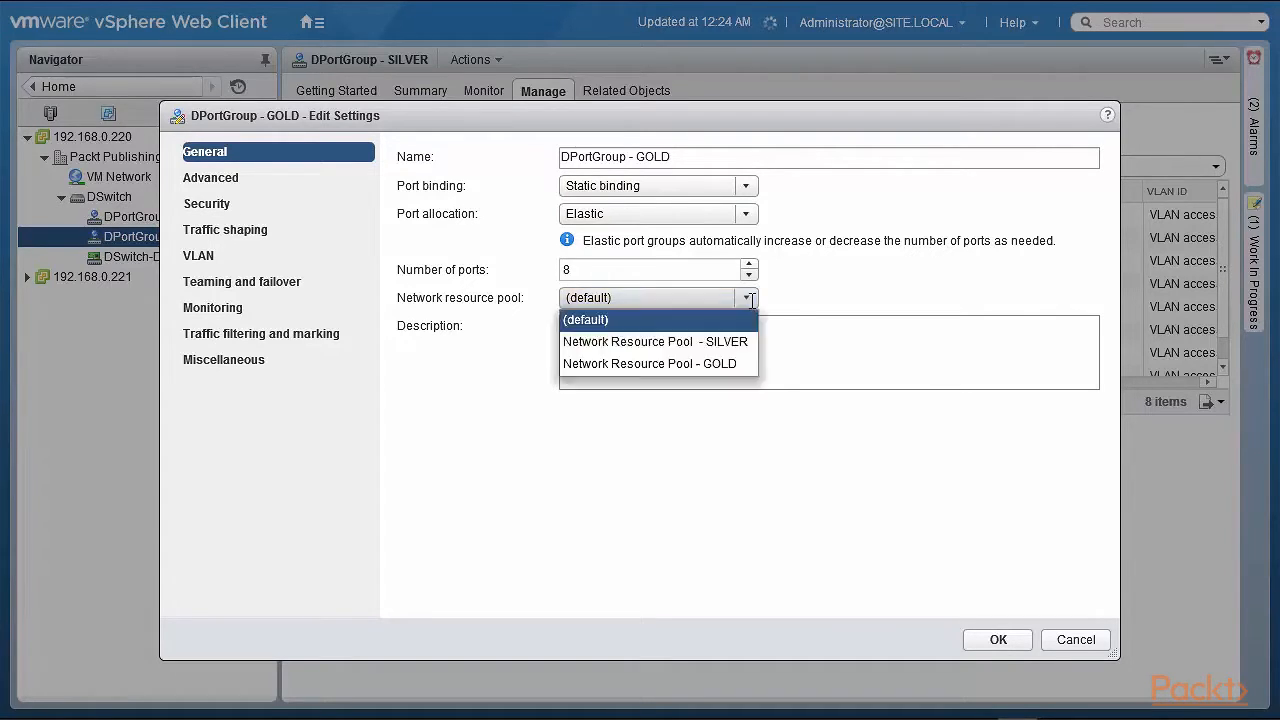
{"action": "left_click", "coordinate": [718, 363]}
{"action": "left_click", "coordinate": [990, 641]}
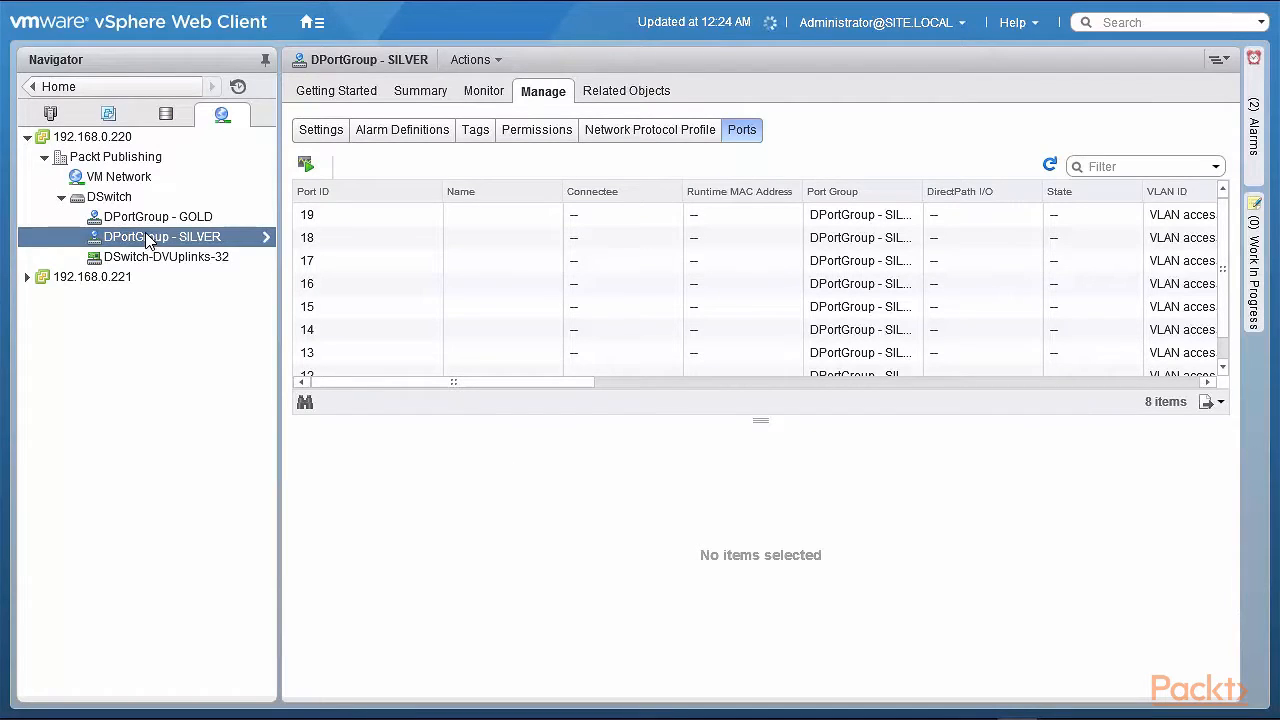
Open DSwitch's network resource pools and inspect the virtual machines in Network Resource Pool - GOLD
{"action": "left_click", "coordinate": [122, 198]}
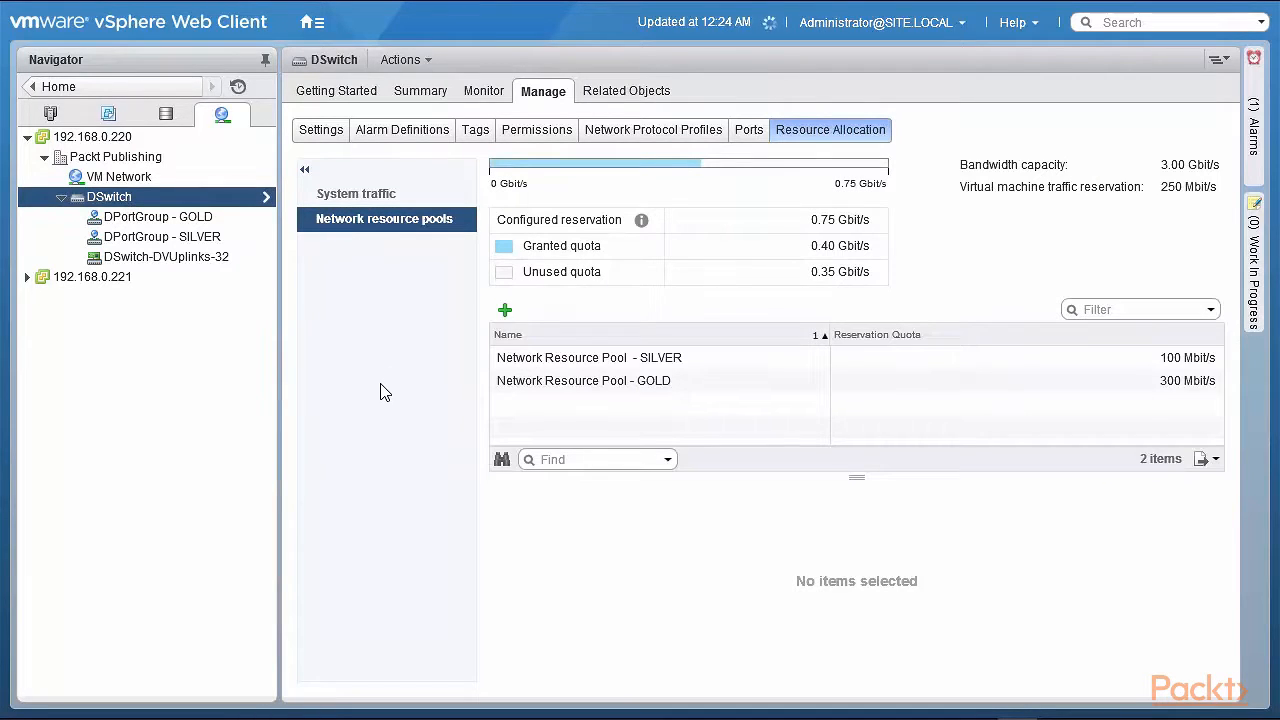
{"action": "left_click", "coordinate": [510, 382]}
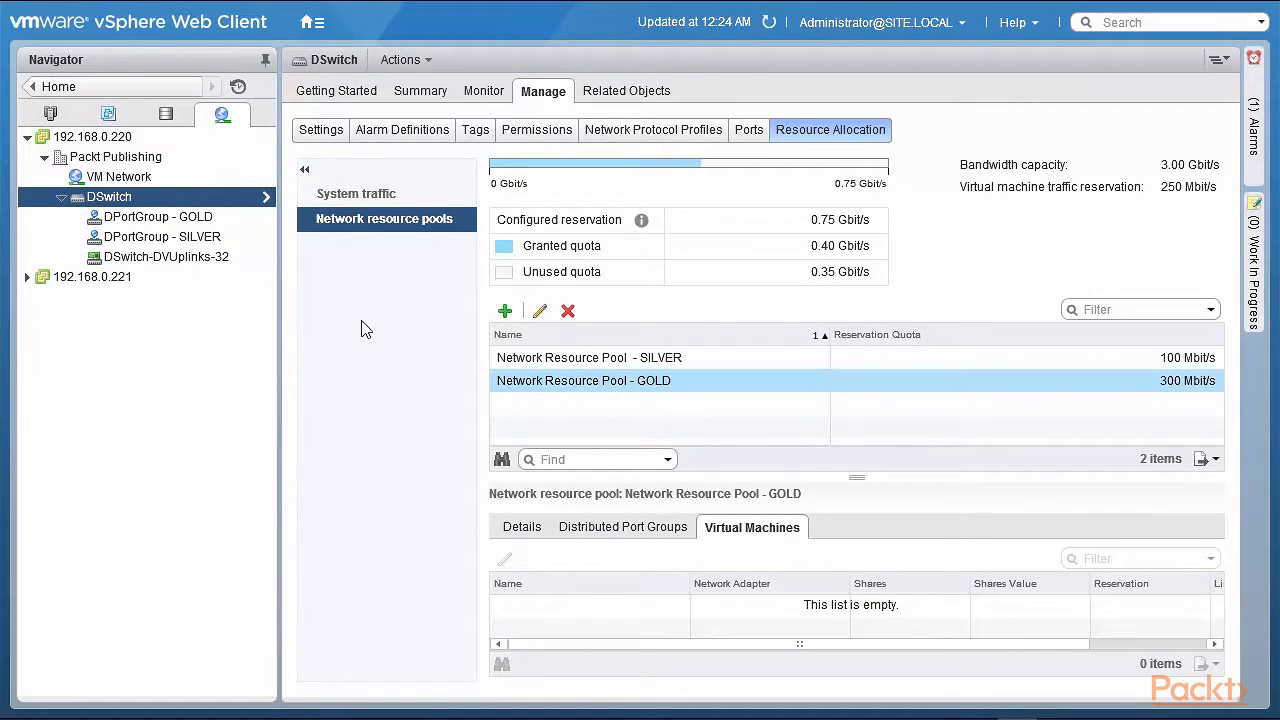
Connect the Scrutinizer Incident Response System VM's network adapter 1 to DPortGroup - GOLD (DSwitch)
{"action": "left_click", "coordinate": [109, 114]}
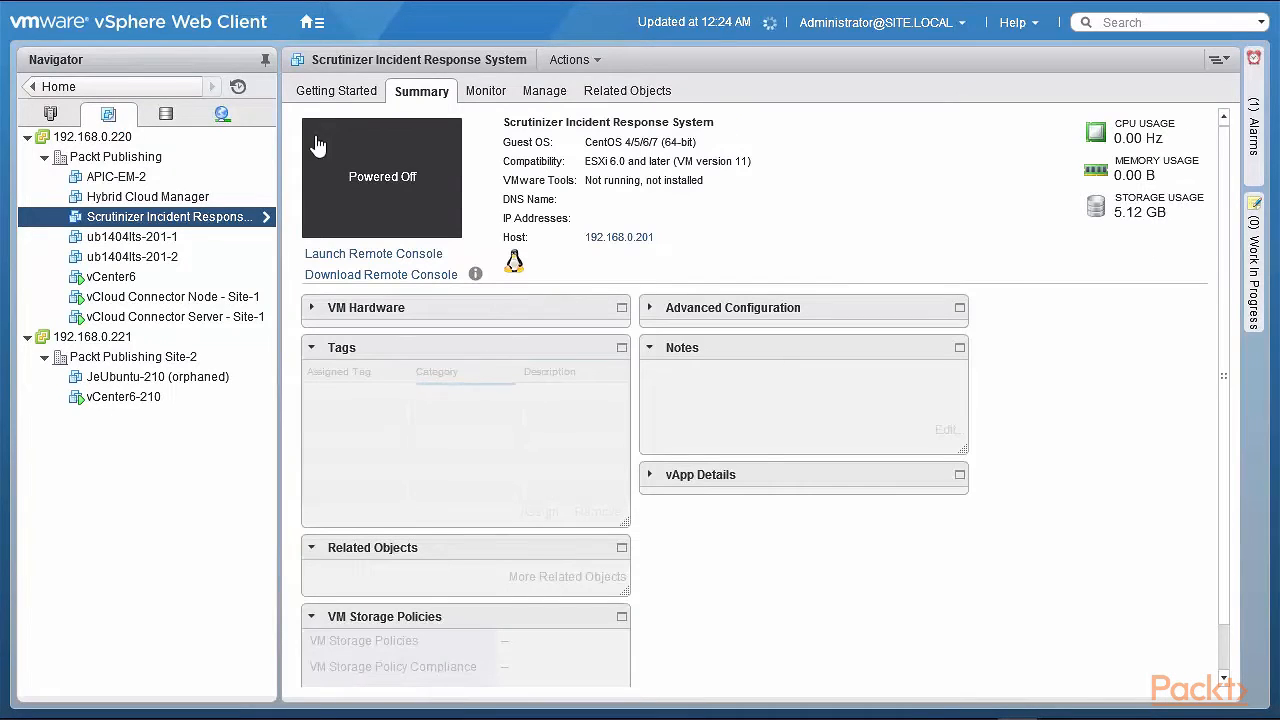
{"action": "right_click", "coordinate": [129, 222]}
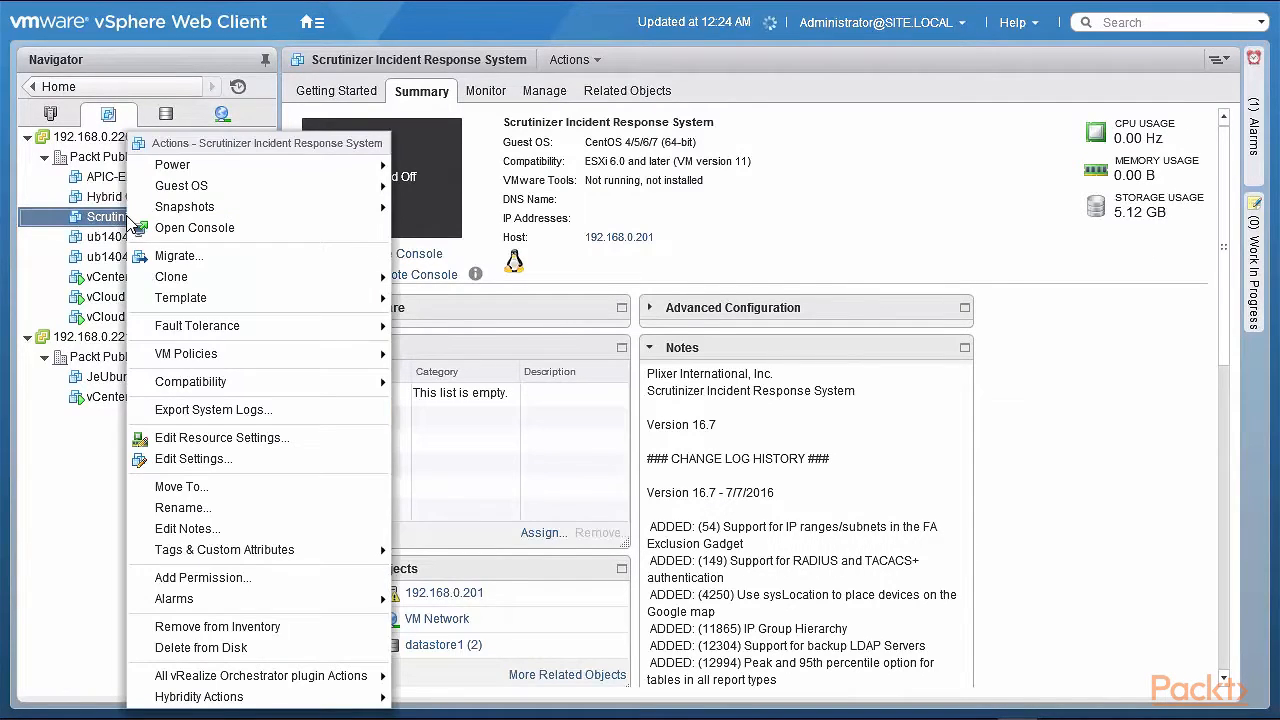
{"action": "mouse_move", "coordinate": [260, 366]}
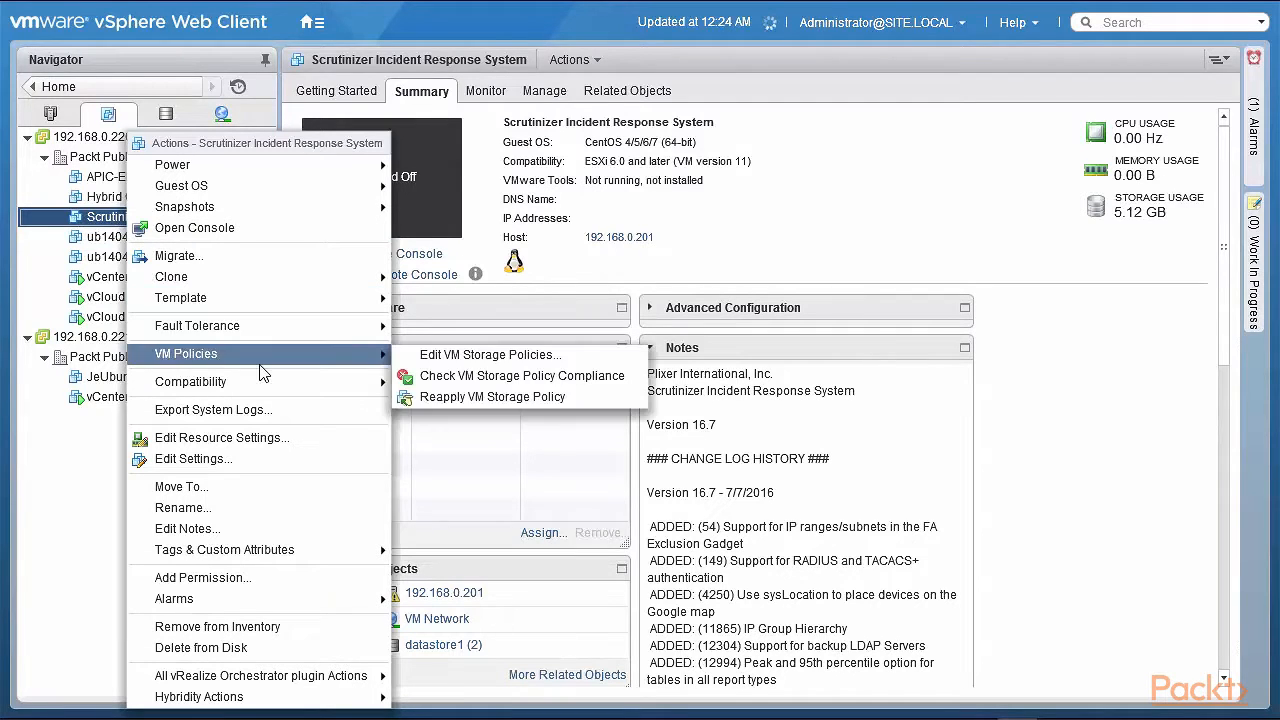
{"action": "left_click", "coordinate": [266, 458]}
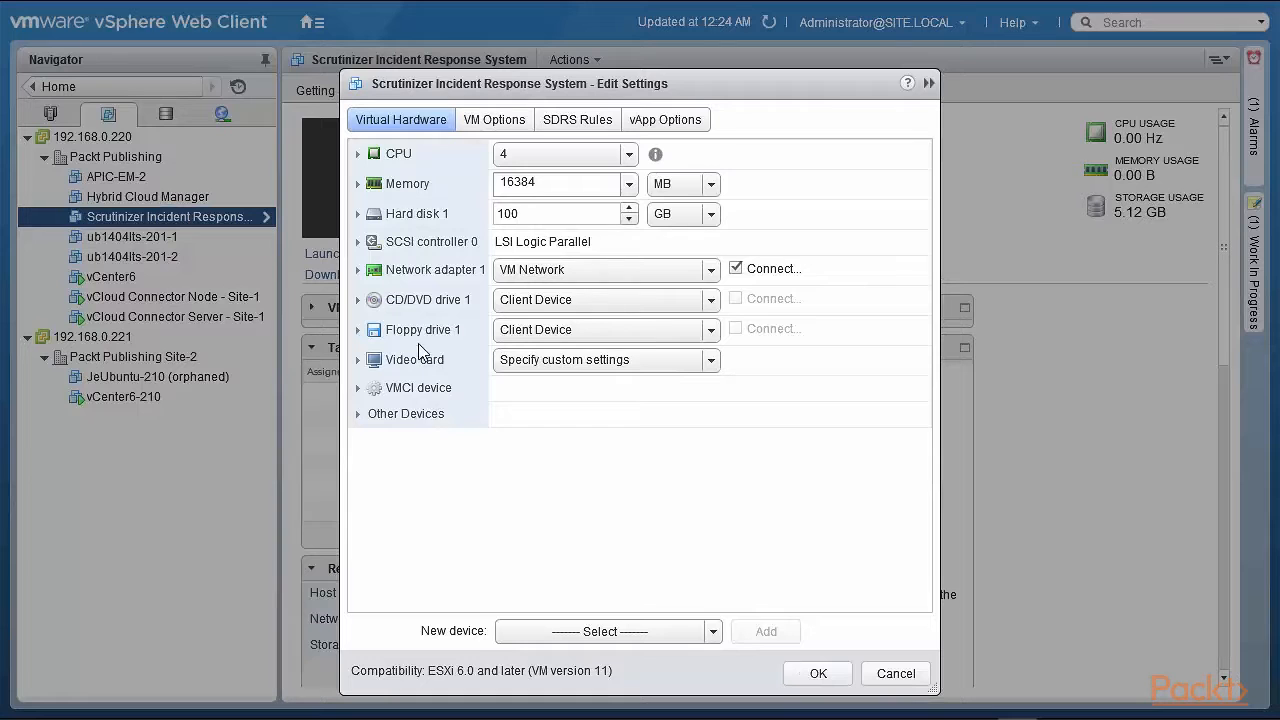
{"action": "left_click", "coordinate": [358, 270]}
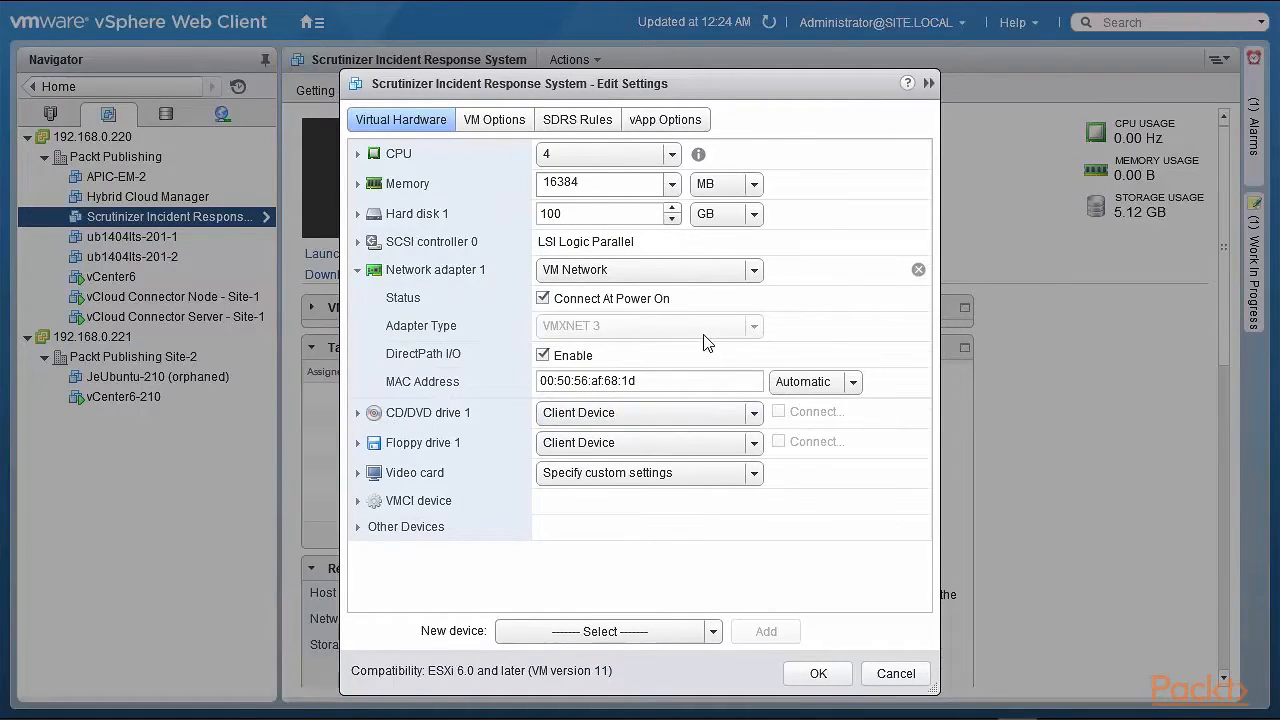
{"action": "left_click", "coordinate": [753, 272]}
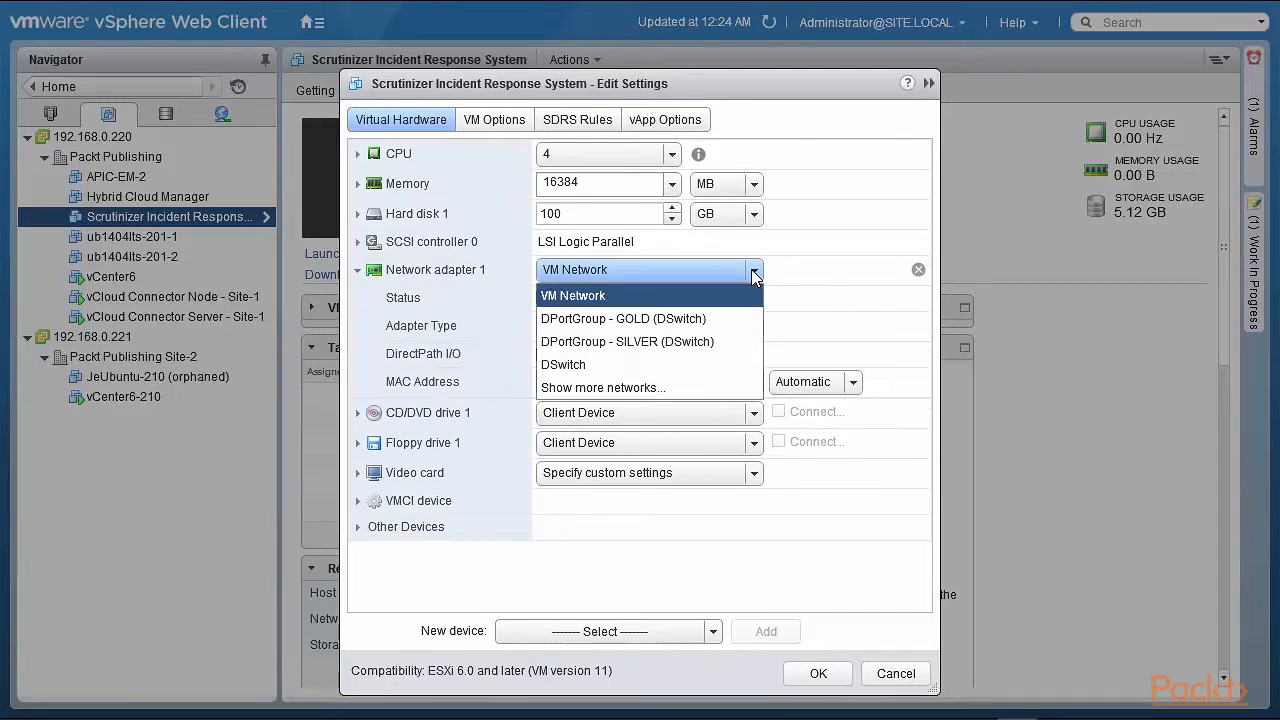
{"action": "left_click", "coordinate": [718, 322]}
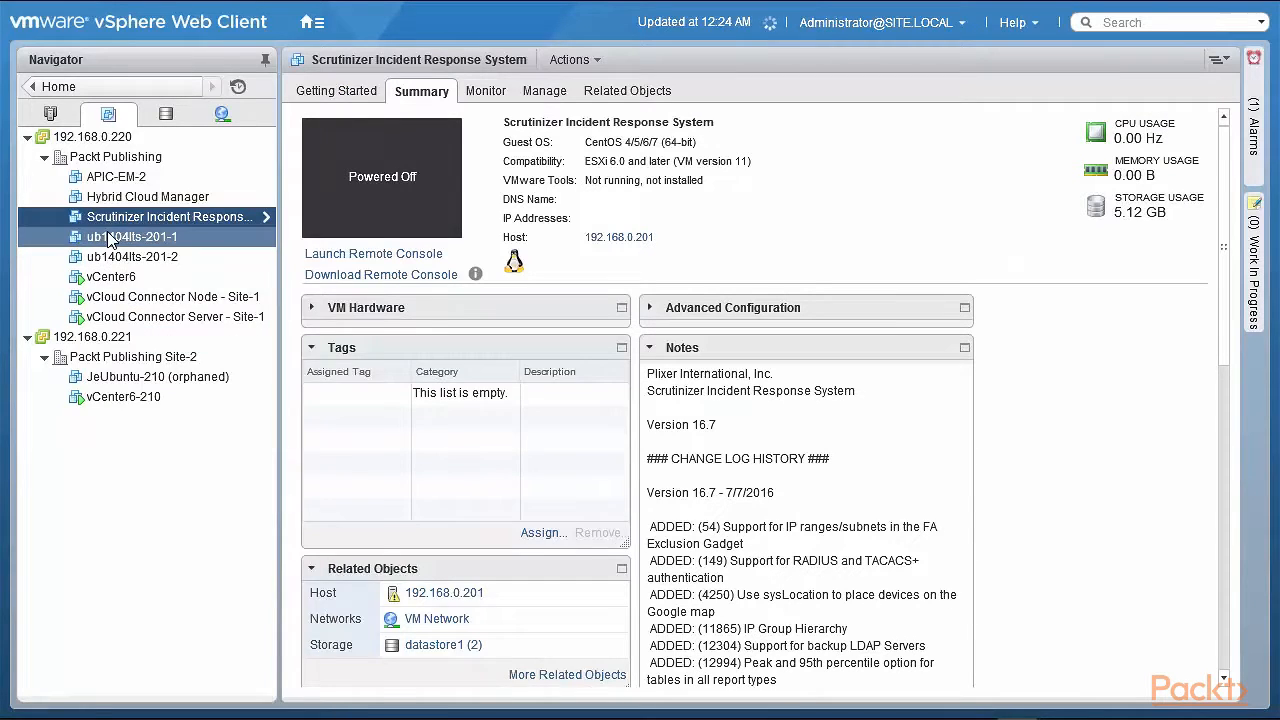
Connect ub1404lts-201-1's network adapter 1 to DPortGroup - SILVER (DSwitch)
{"action": "right_click", "coordinate": [110, 238]}
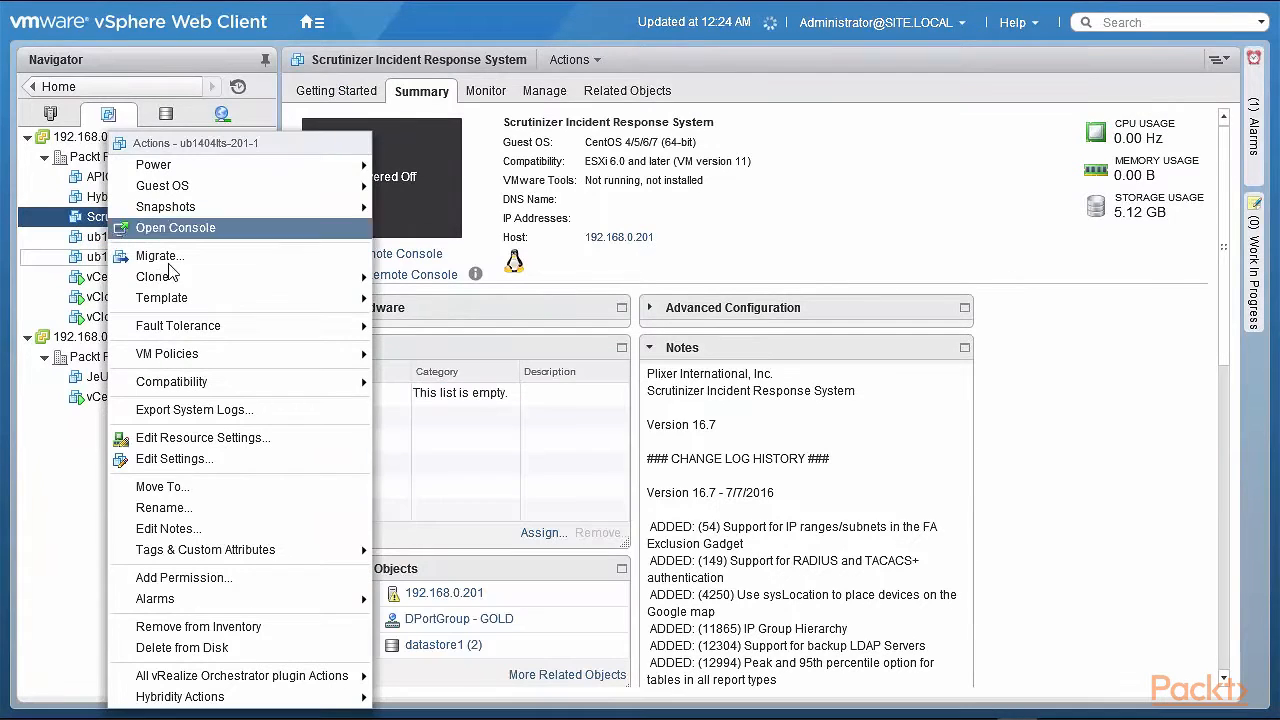
{"action": "left_click", "coordinate": [233, 459]}
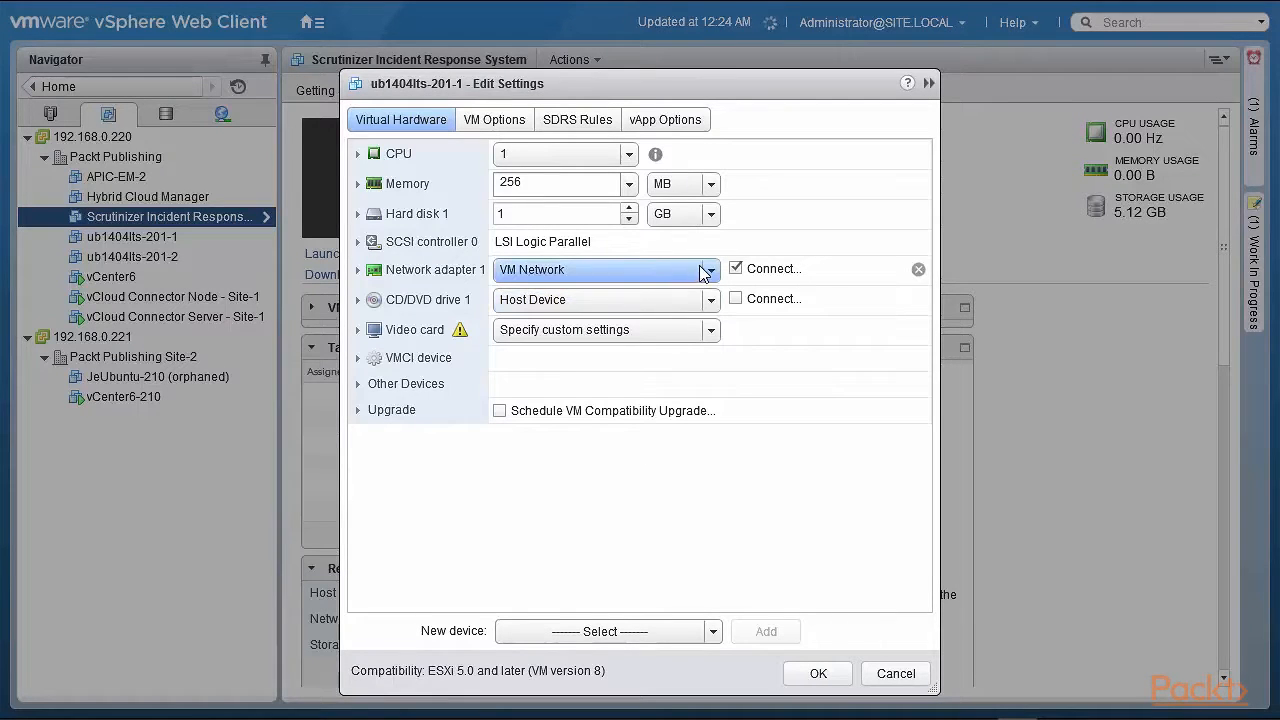
{"action": "left_click", "coordinate": [711, 272]}
{"action": "left_click", "coordinate": [684, 343]}
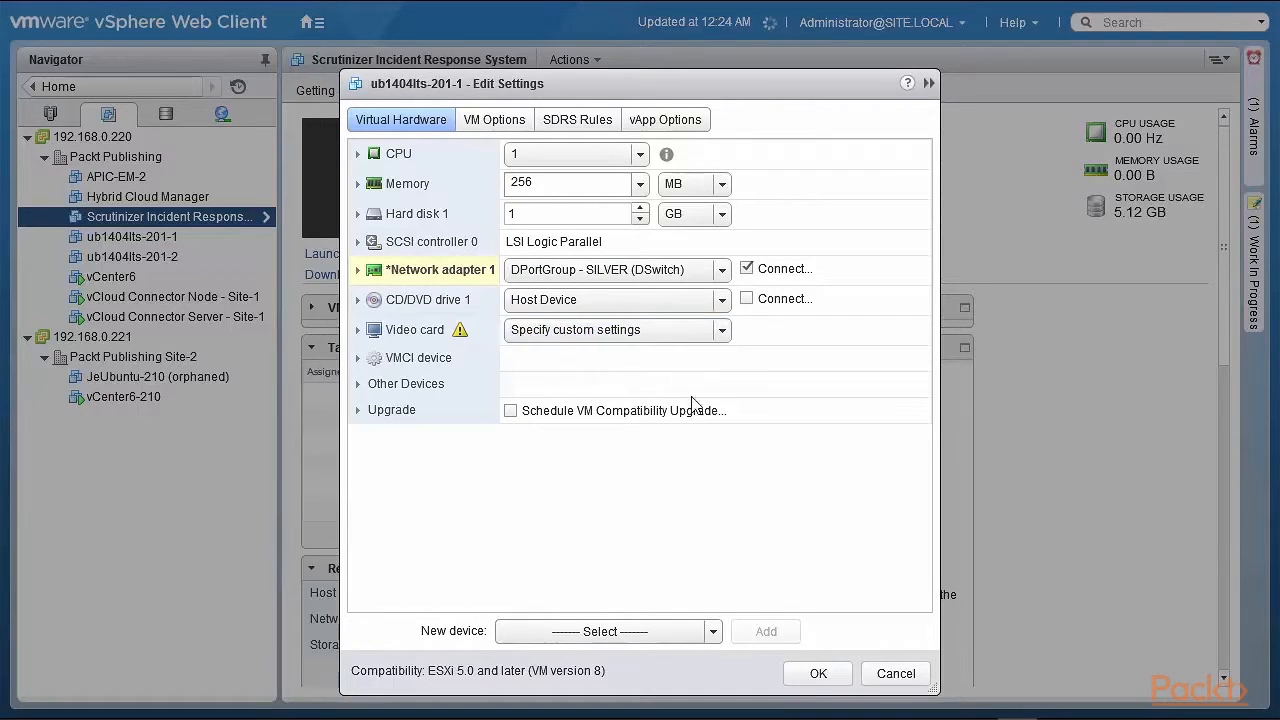
{"action": "left_click", "coordinate": [816, 674]}
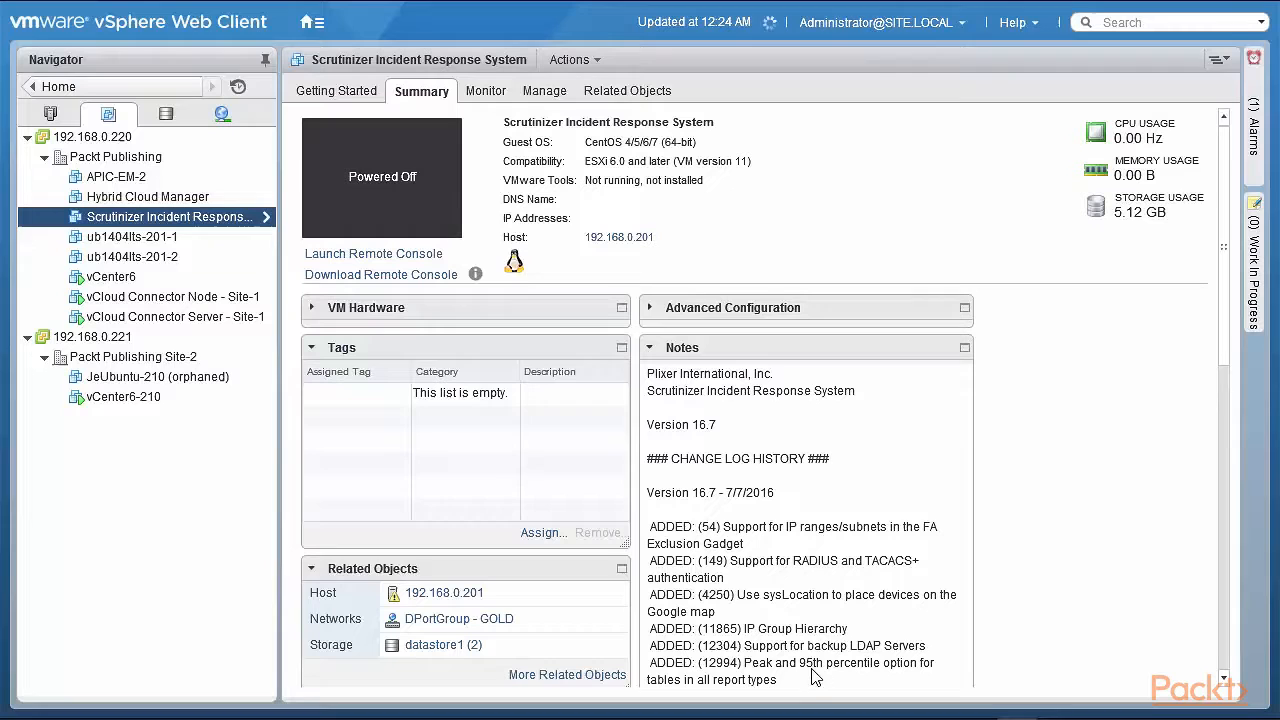
Connect ub1404lts-201-2's network adapter 1 to DPortGroup - SILVER (DSwitch)
{"action": "right_click", "coordinate": [132, 257]}
{"action": "left_click", "coordinate": [268, 457]}
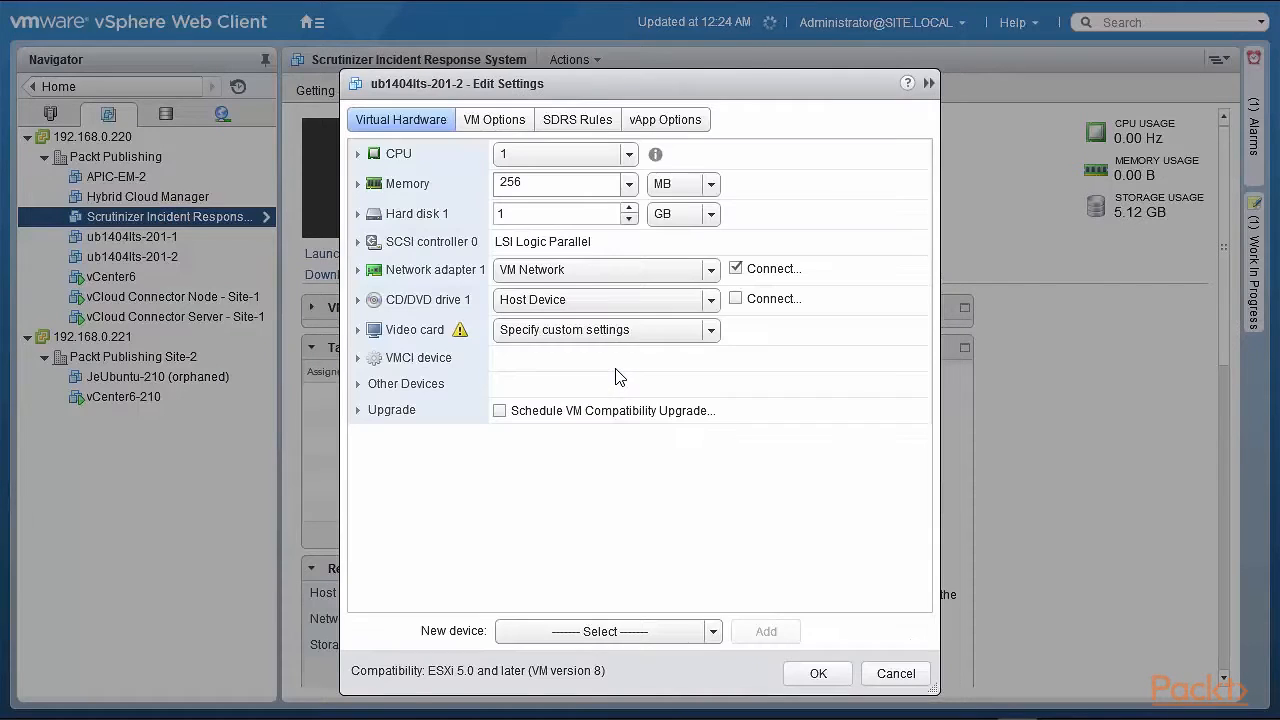
{"action": "left_click", "coordinate": [712, 271]}
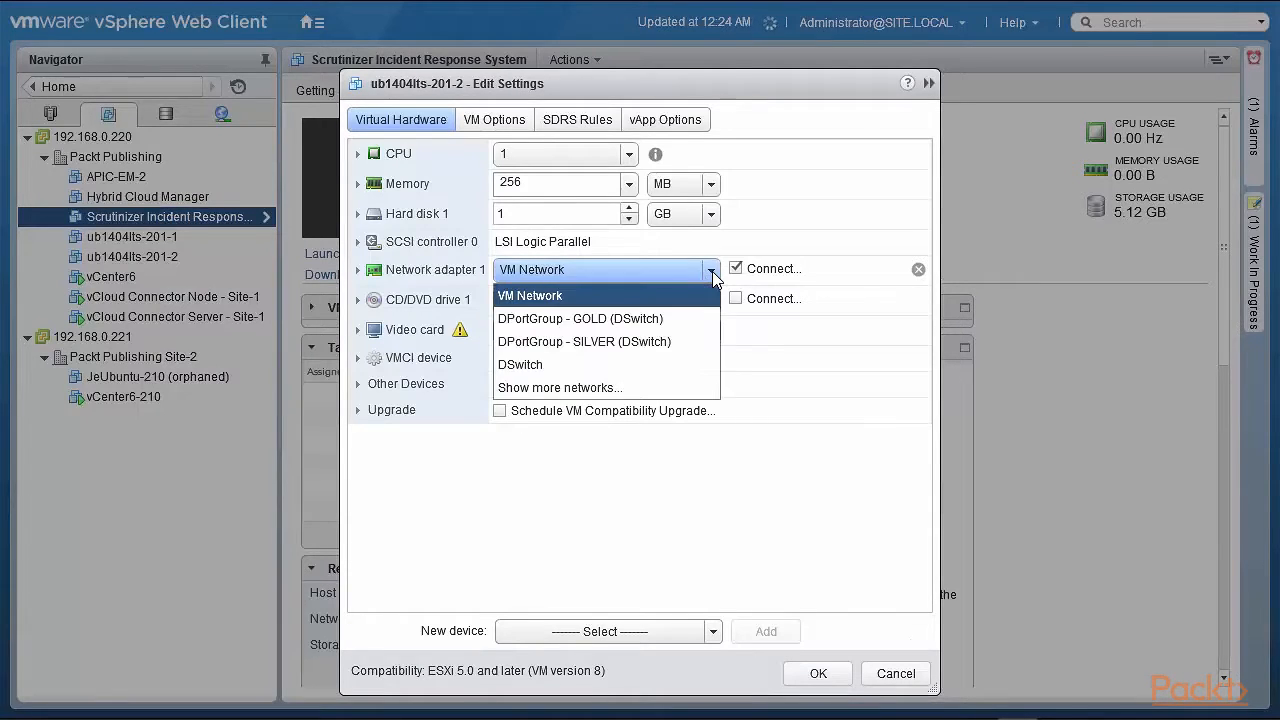
{"action": "left_click", "coordinate": [666, 334]}
{"action": "left_click", "coordinate": [818, 673]}
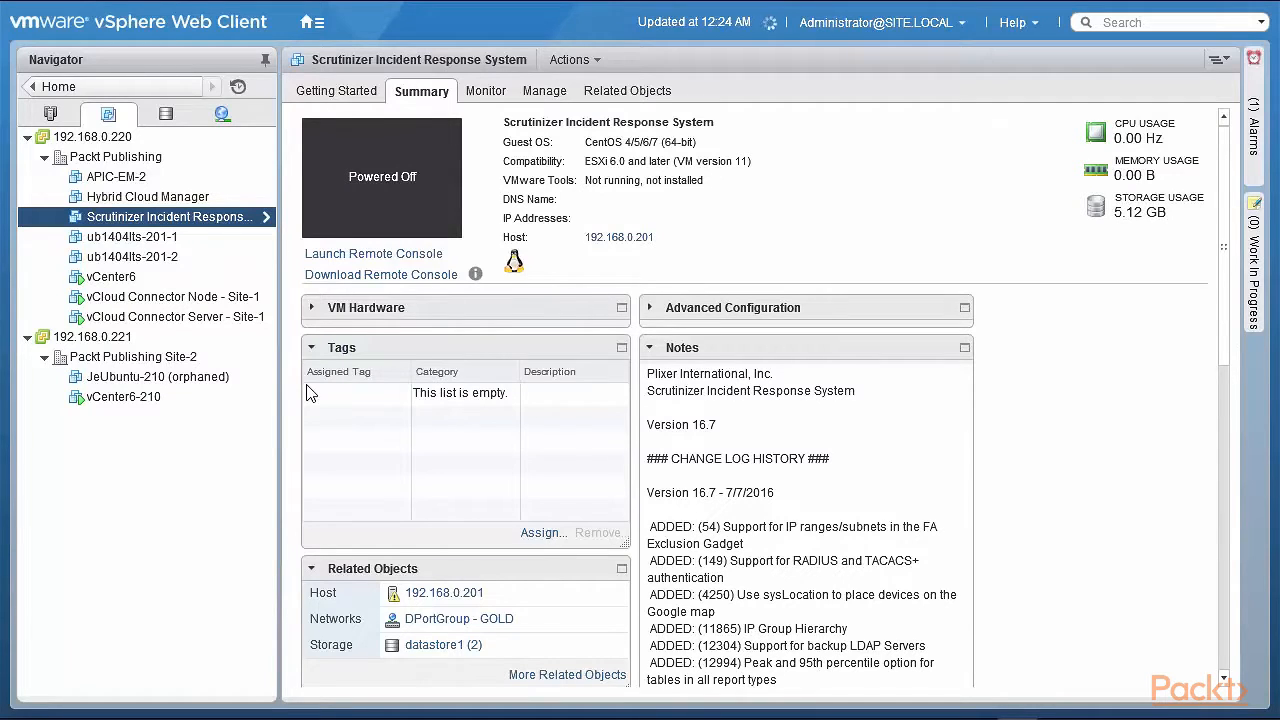
Review the port groups and virtual machines assigned to the GOLD and SILVER network resource pools on DSwitch
{"action": "left_click", "coordinate": [222, 116]}
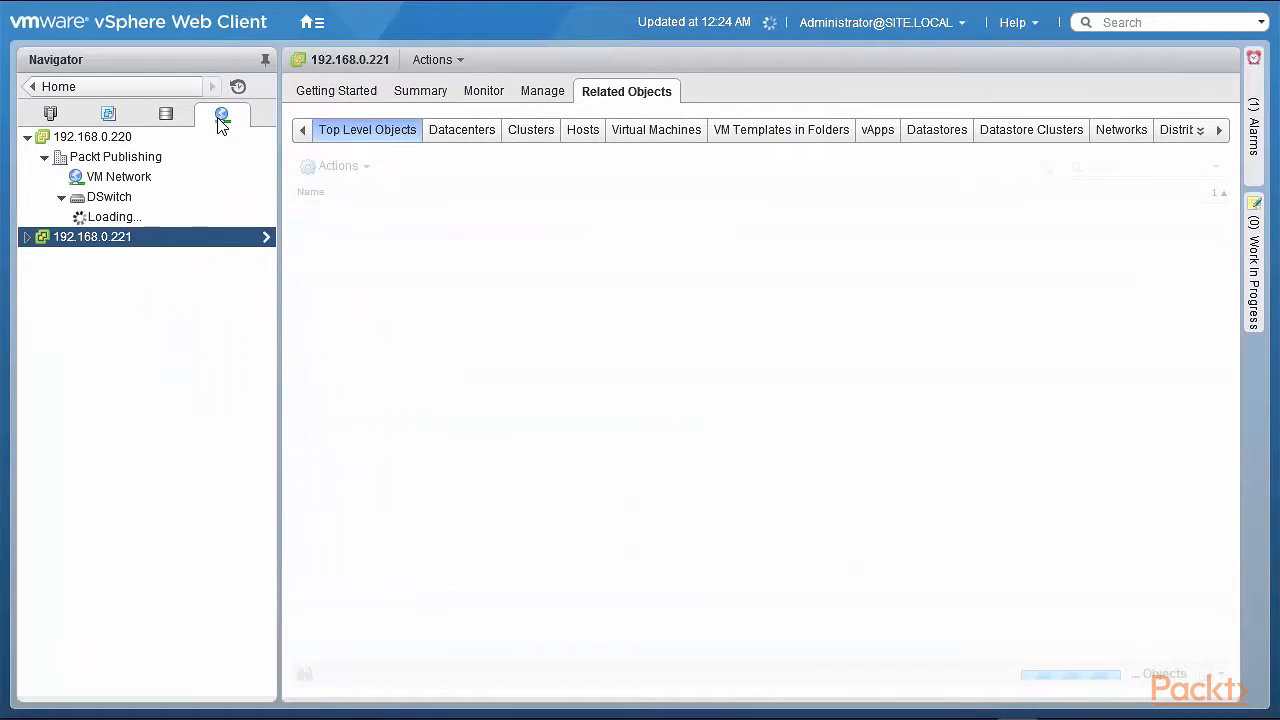
{"action": "left_click", "coordinate": [134, 199]}
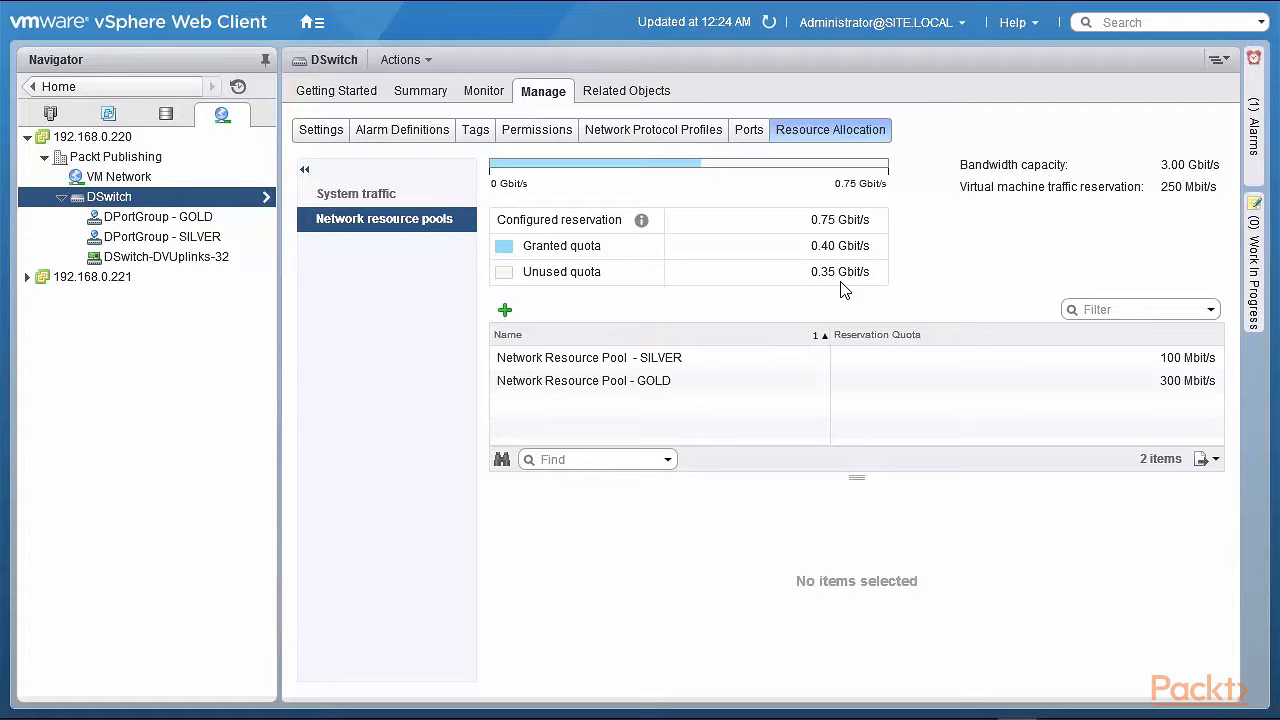
{"action": "left_click", "coordinate": [642, 381]}
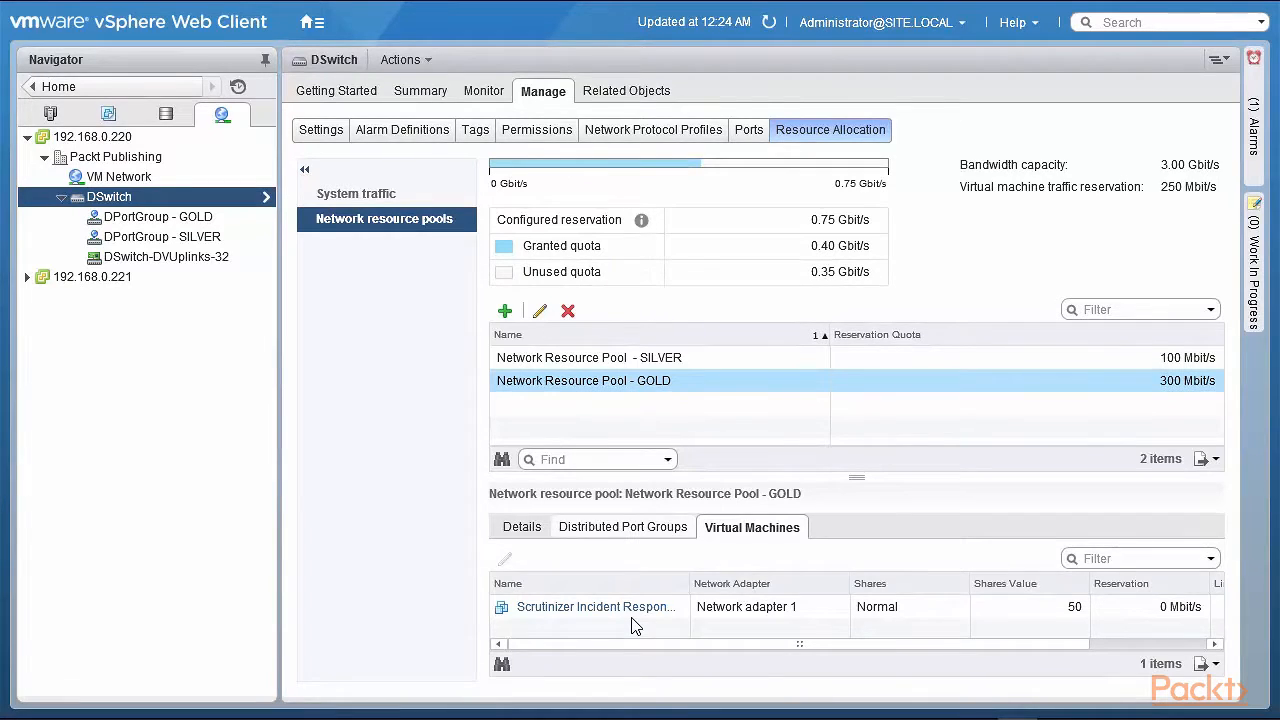
{"action": "left_click", "coordinate": [647, 530]}
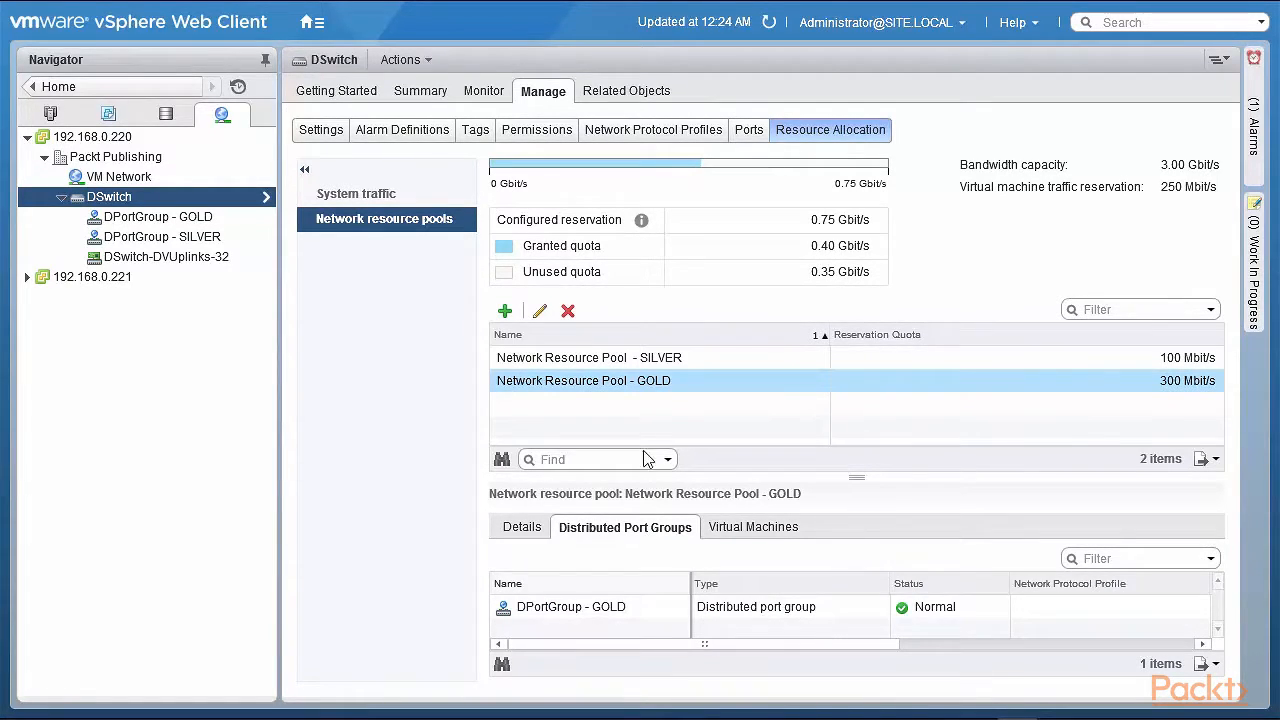
{"action": "left_click", "coordinate": [617, 365]}
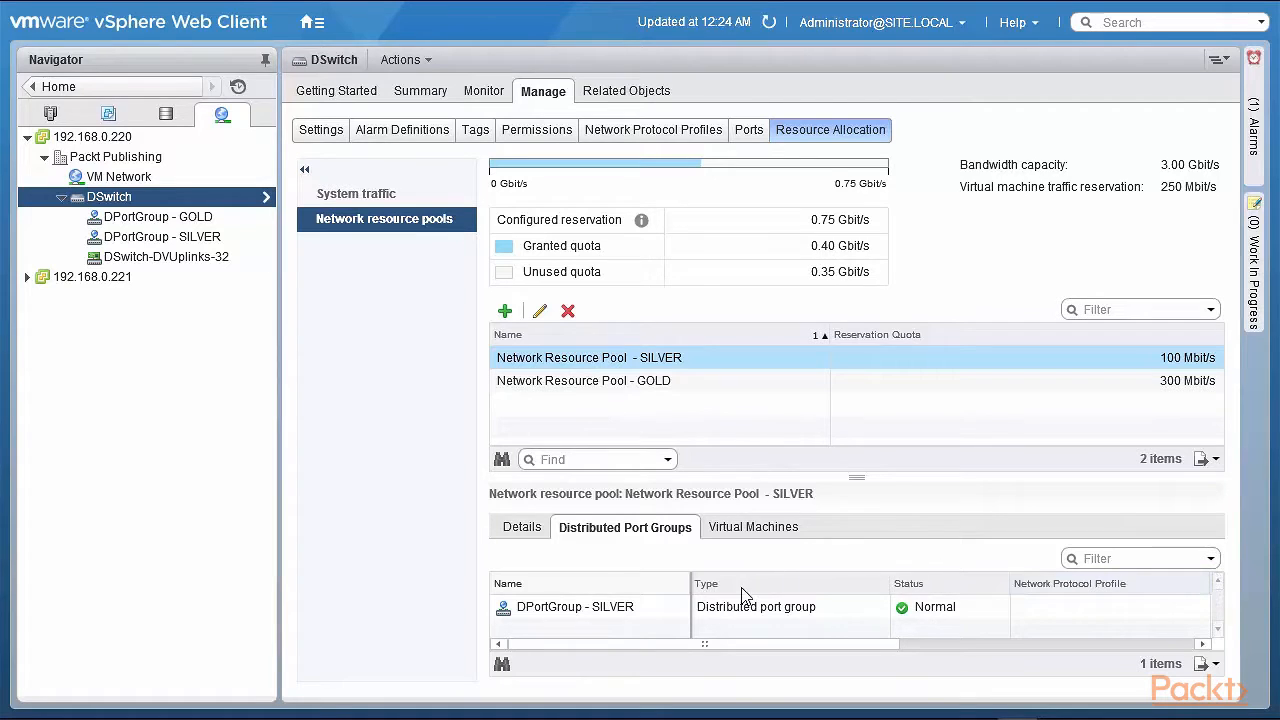
{"action": "left_click", "coordinate": [756, 532]}
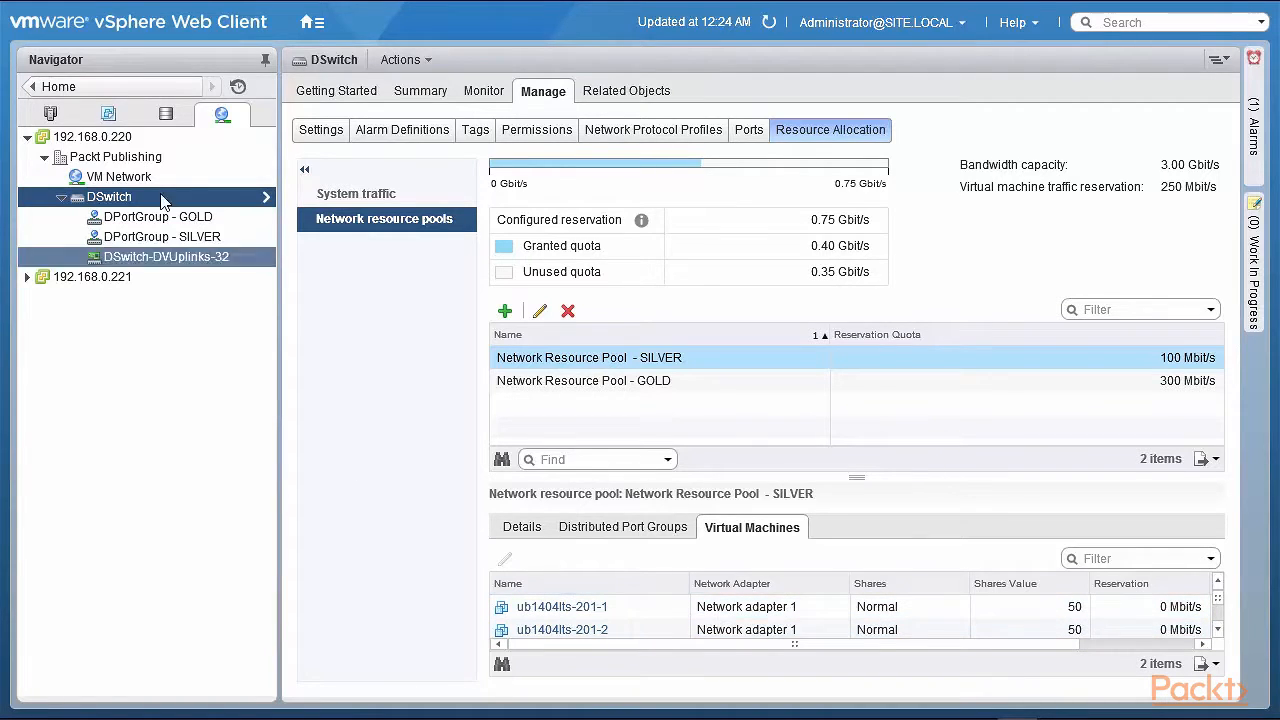
Try High, Low and Normal shares on ub1404lts-201-1's network adapter 1, then cancel the settings without saving
{"action": "left_click", "coordinate": [109, 114]}
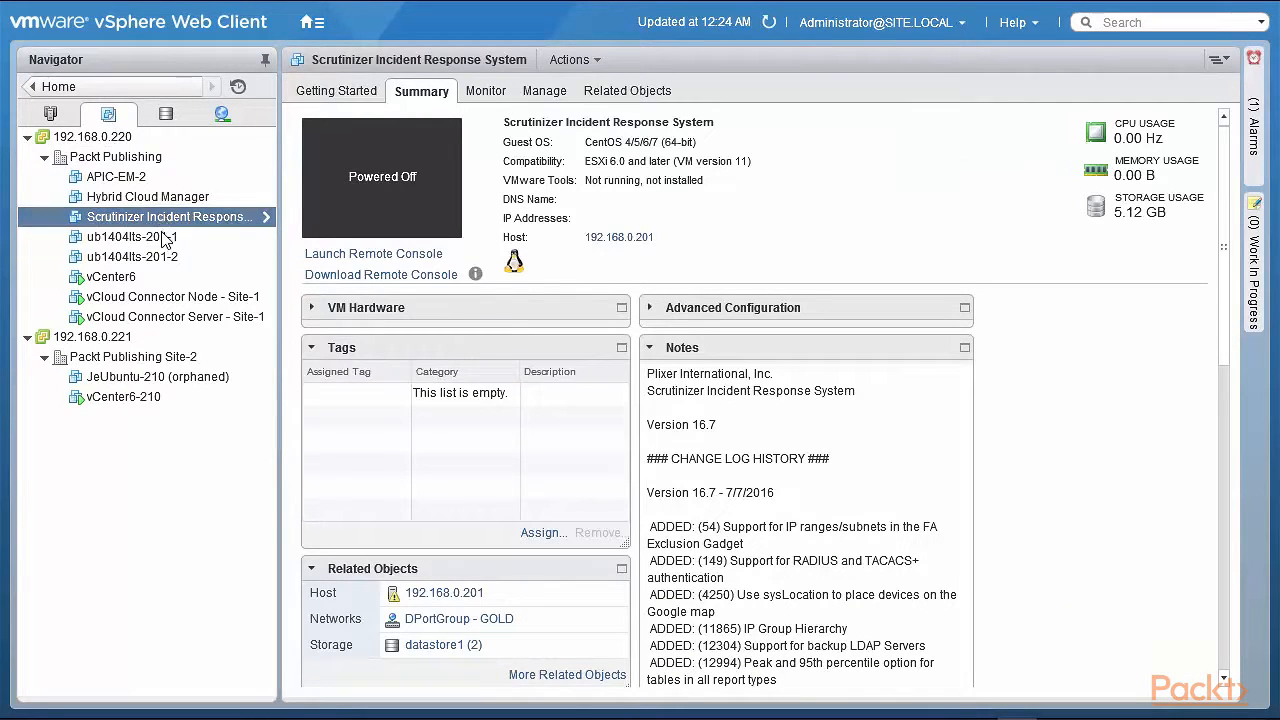
{"action": "right_click", "coordinate": [154, 235]}
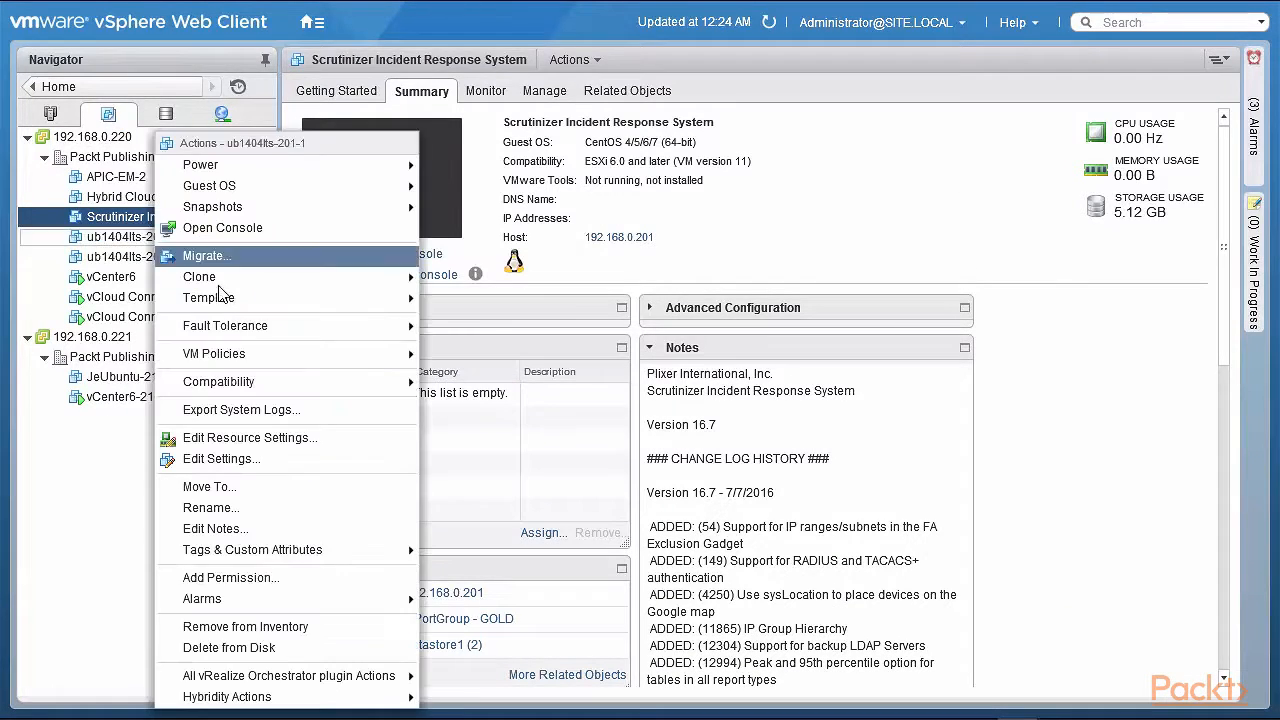
{"action": "left_click", "coordinate": [279, 461]}
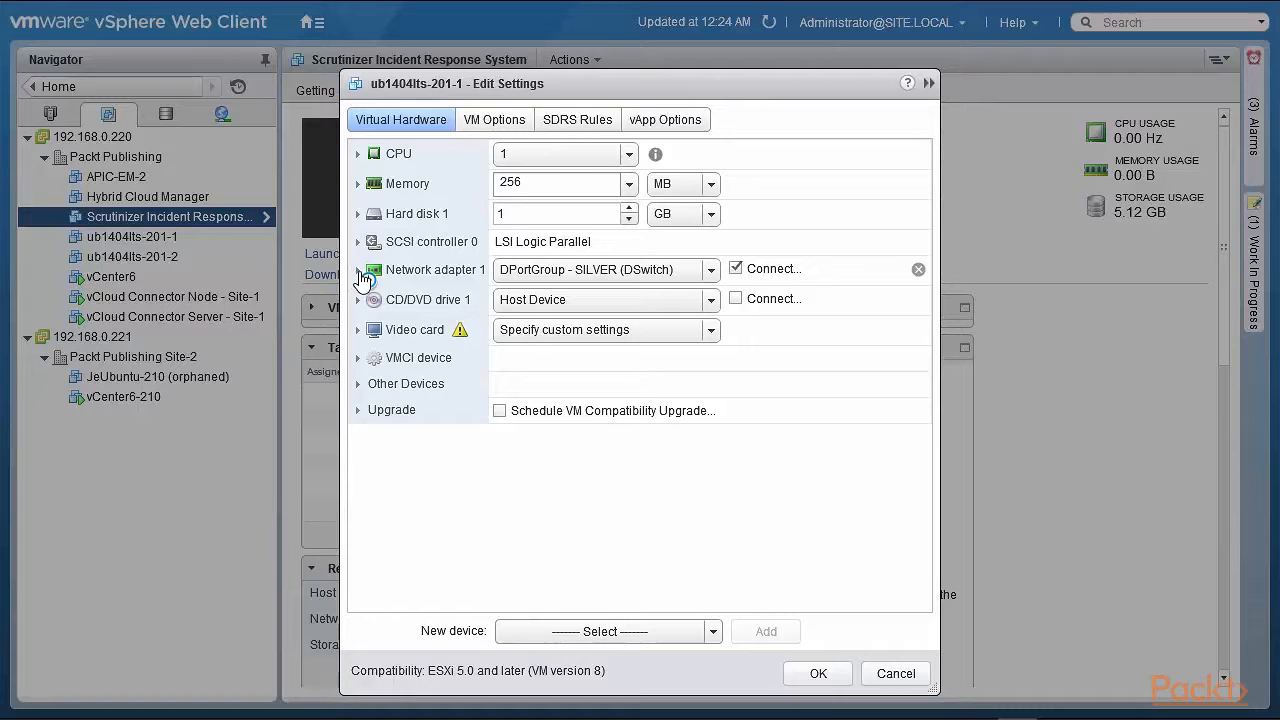
{"action": "left_click", "coordinate": [358, 270]}
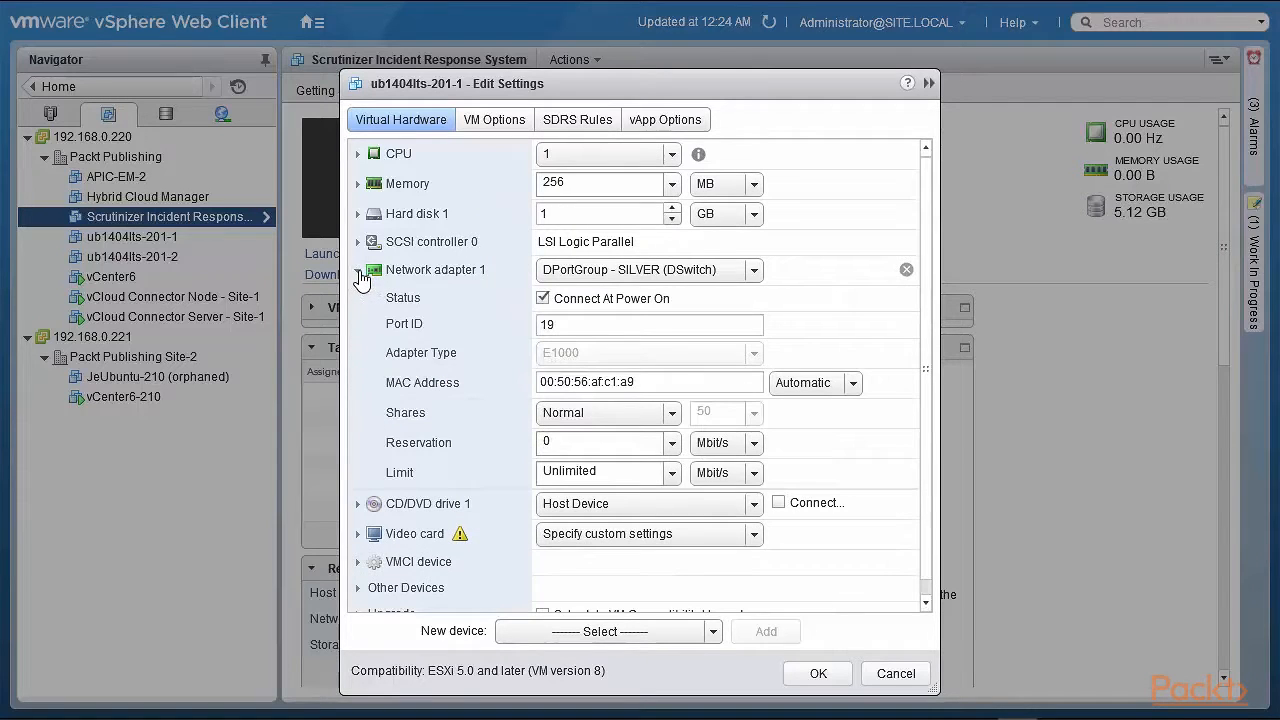
{"action": "left_click", "coordinate": [671, 418]}
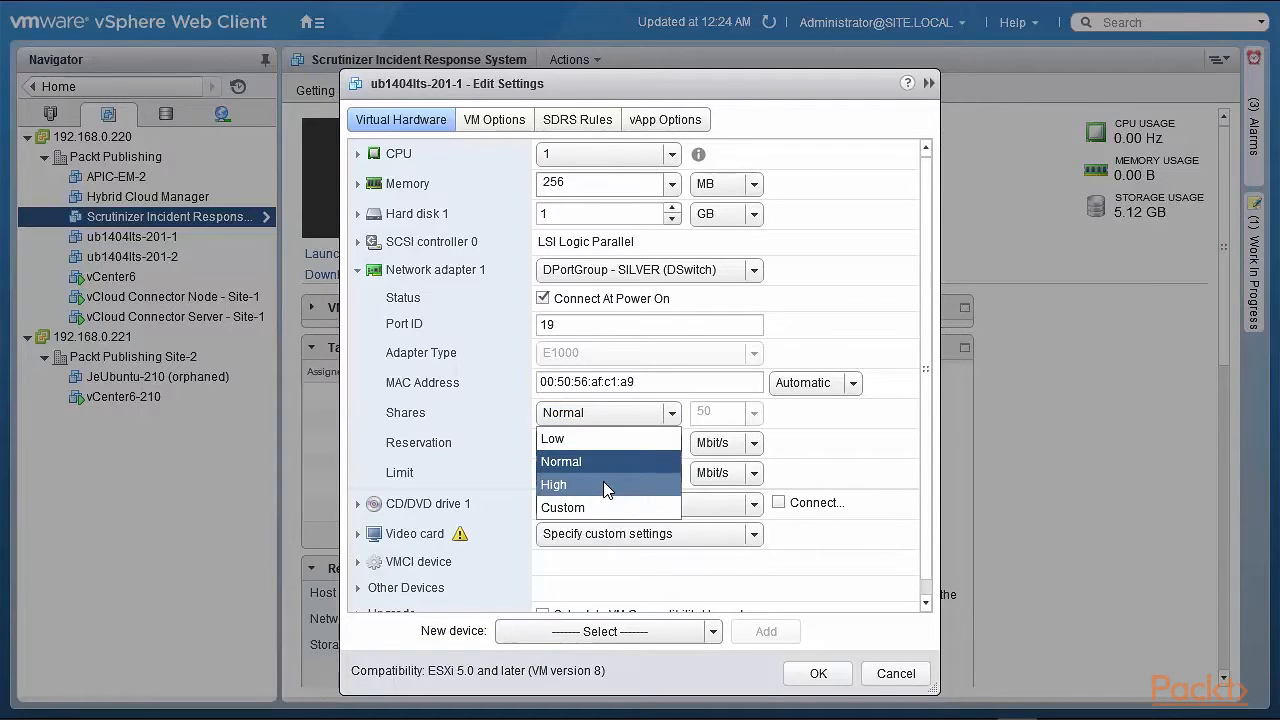
{"action": "left_click", "coordinate": [604, 484]}
{"action": "left_click", "coordinate": [677, 419]}
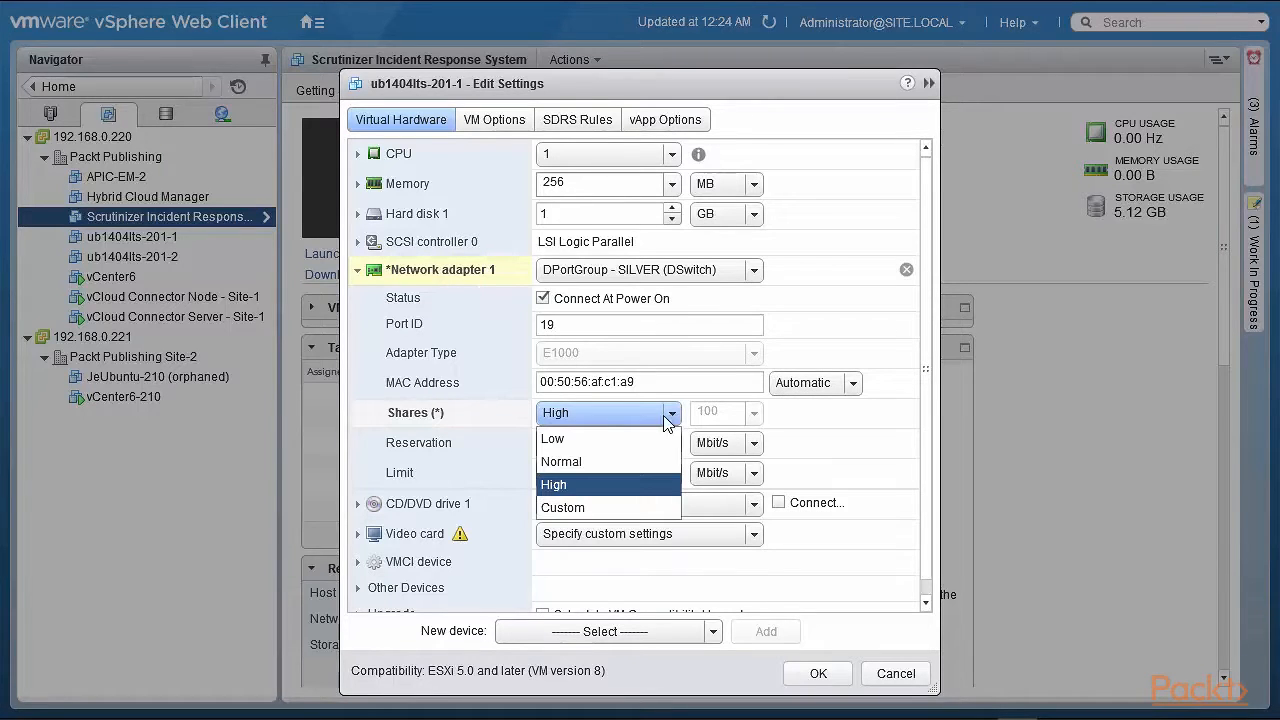
{"action": "left_click", "coordinate": [640, 442]}
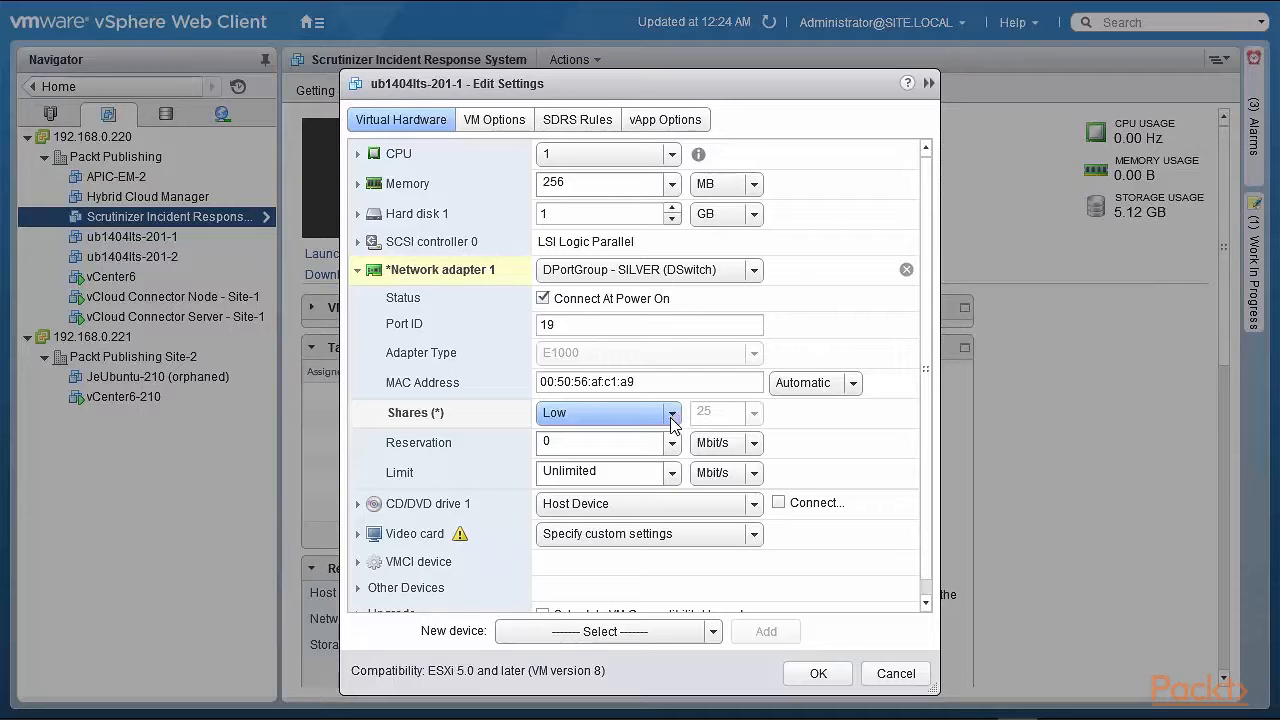
{"action": "left_click", "coordinate": [670, 443]}
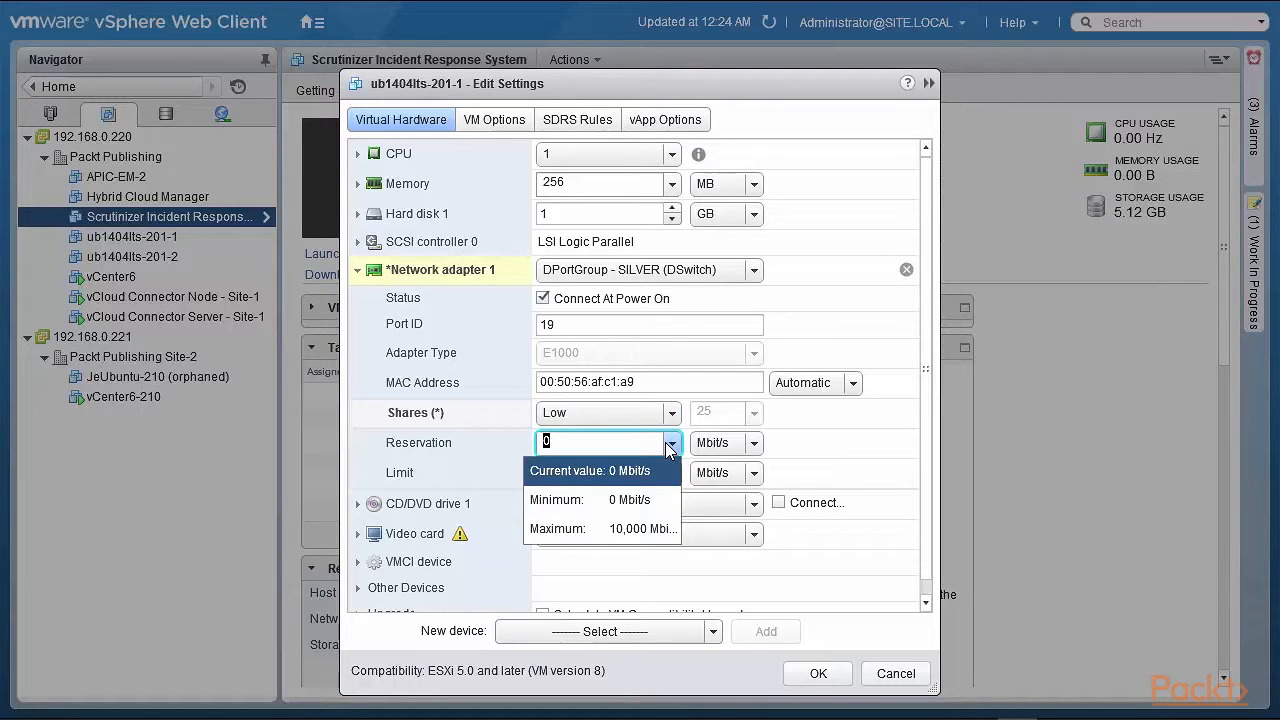
{"action": "left_click", "coordinate": [490, 440]}
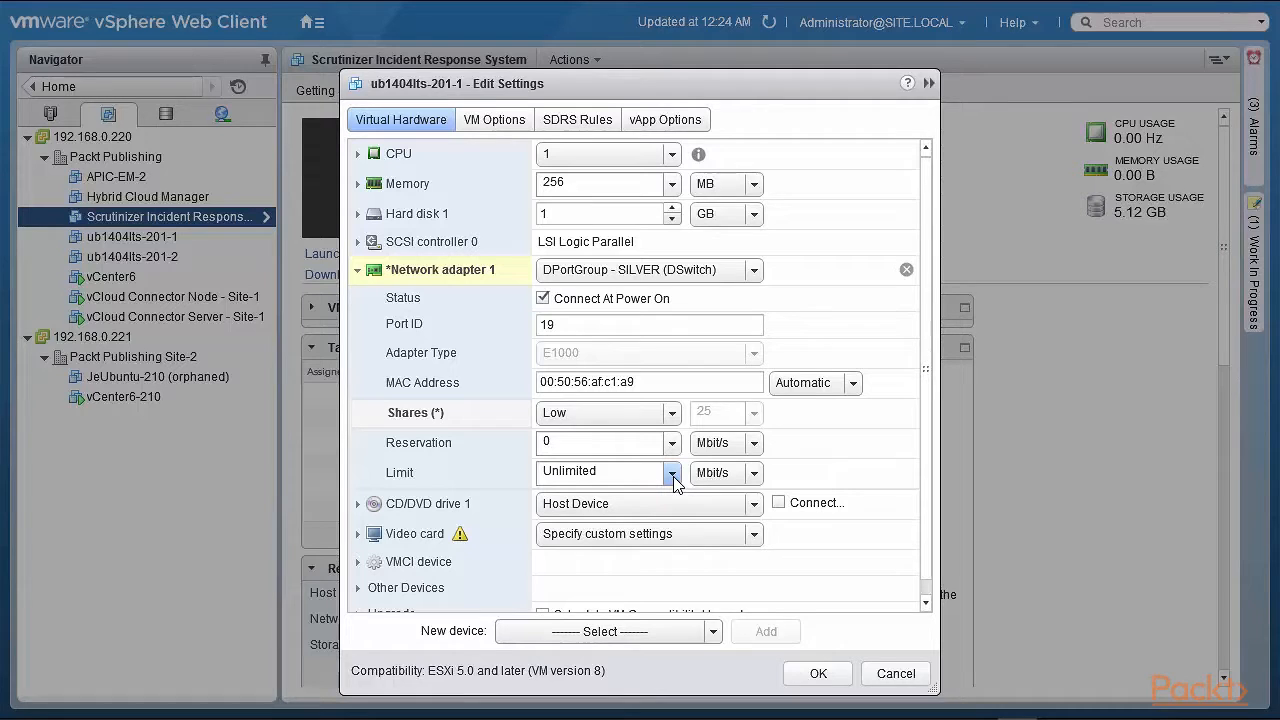
{"action": "left_click", "coordinate": [668, 413]}
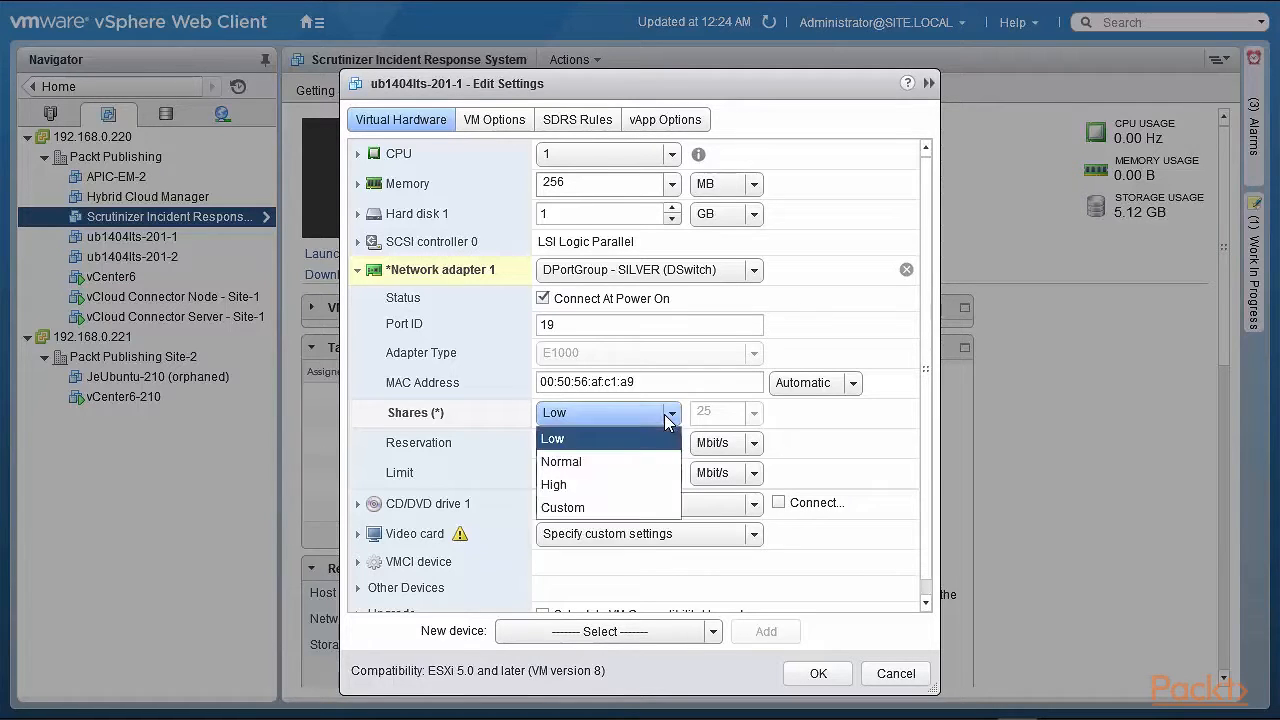
{"action": "left_click", "coordinate": [630, 466]}
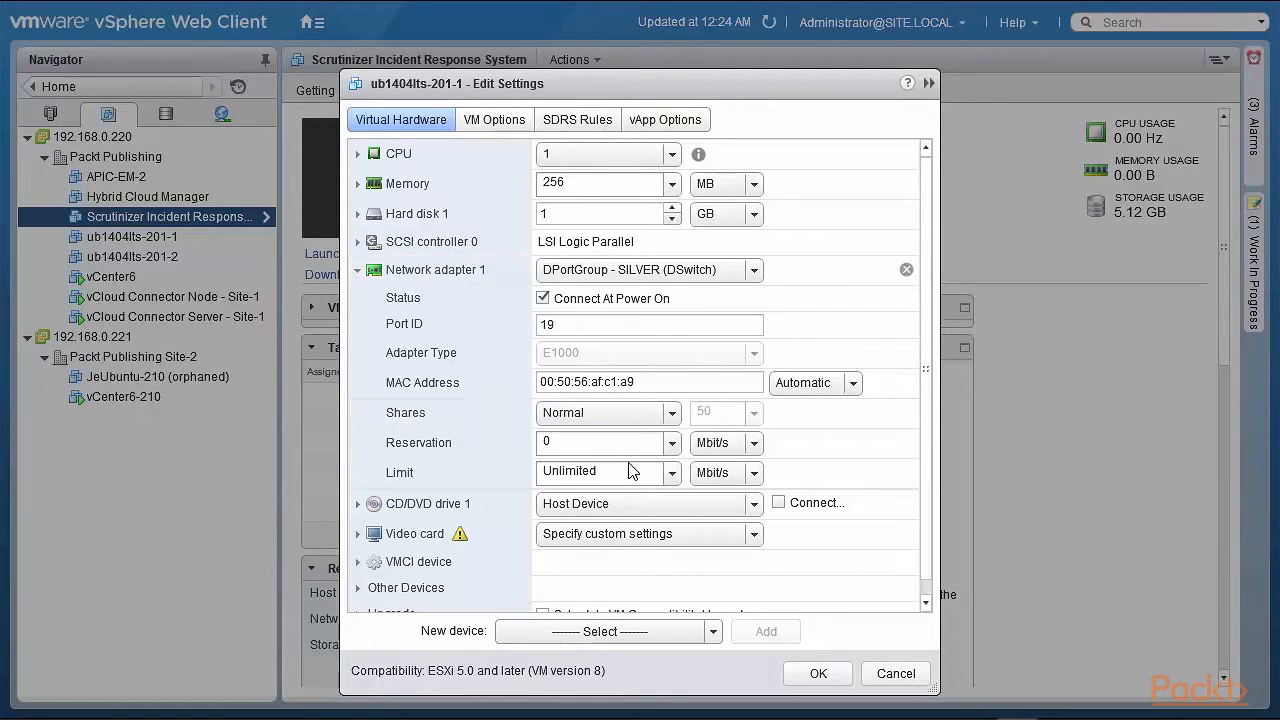
{"action": "left_click", "coordinate": [896, 673]}
Open the Network Resource Pool - SILVER settings on DSwitch to inspect its reservation quota, and close without changes
{"action": "left_click", "coordinate": [222, 113]}
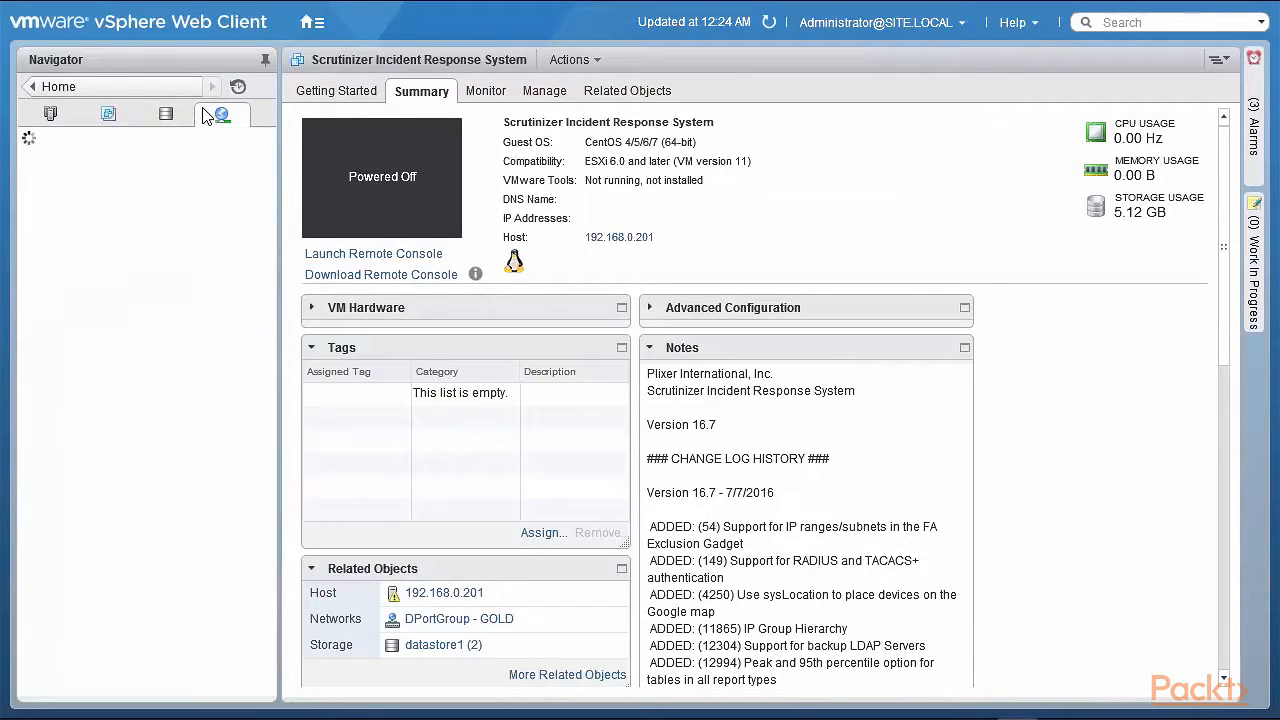
{"action": "left_click", "coordinate": [136, 197]}
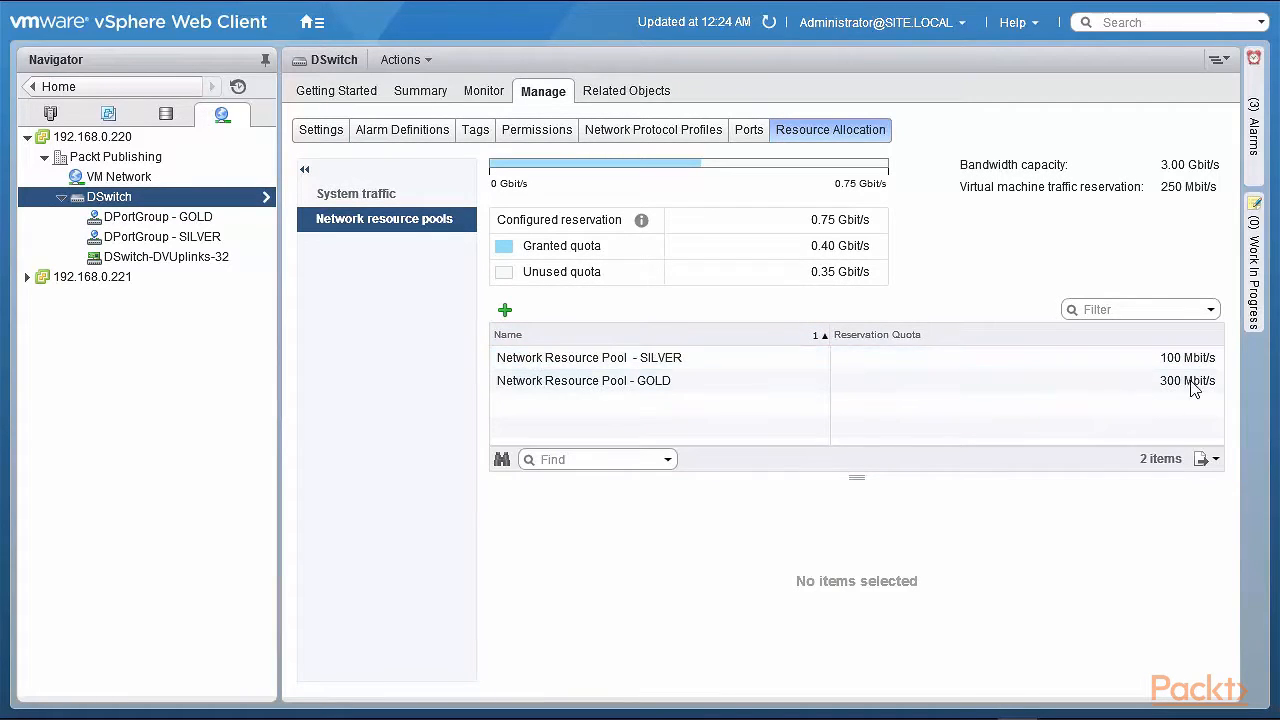
{"action": "left_click", "coordinate": [646, 365]}
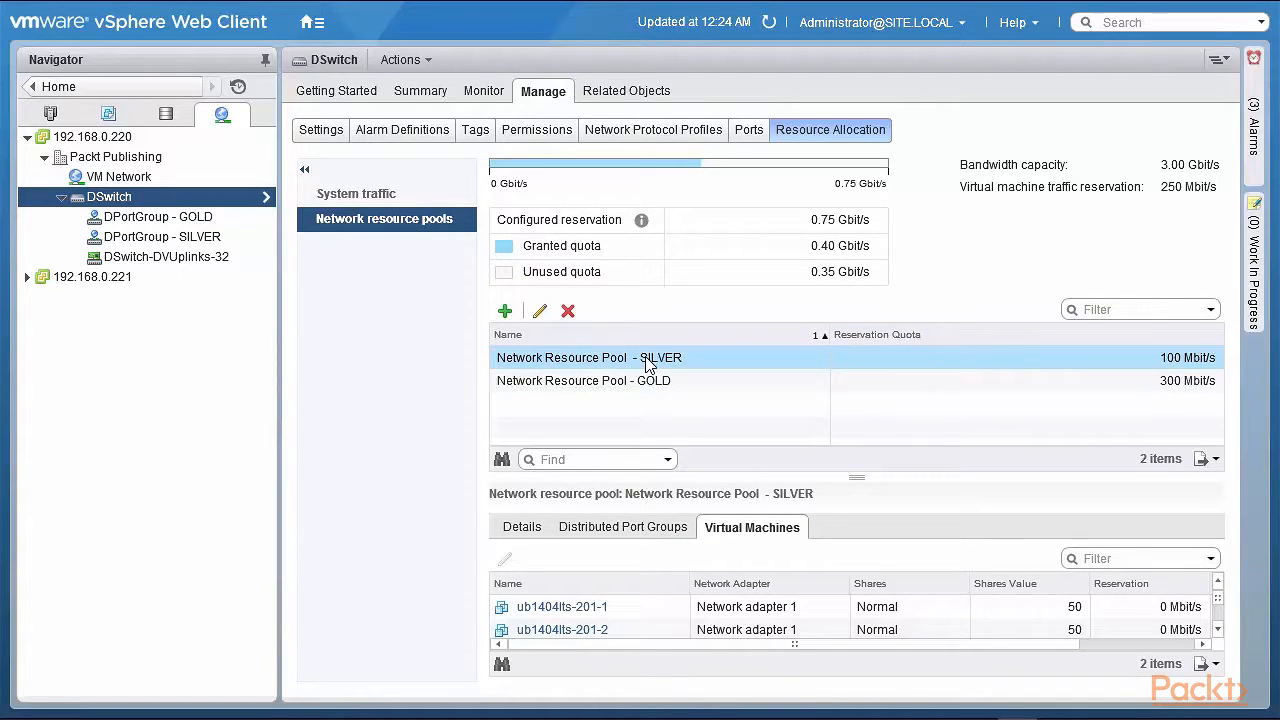
{"action": "left_click", "coordinate": [540, 311]}
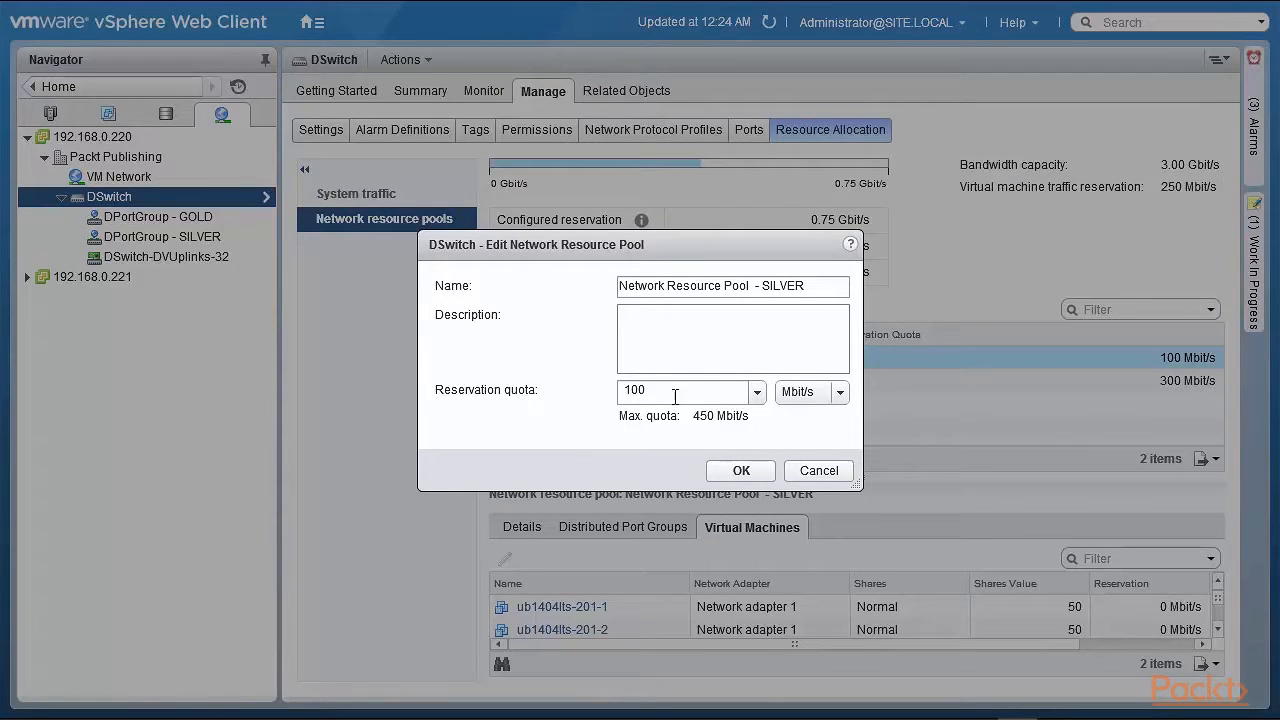
{"action": "left_click", "coordinate": [753, 476]}
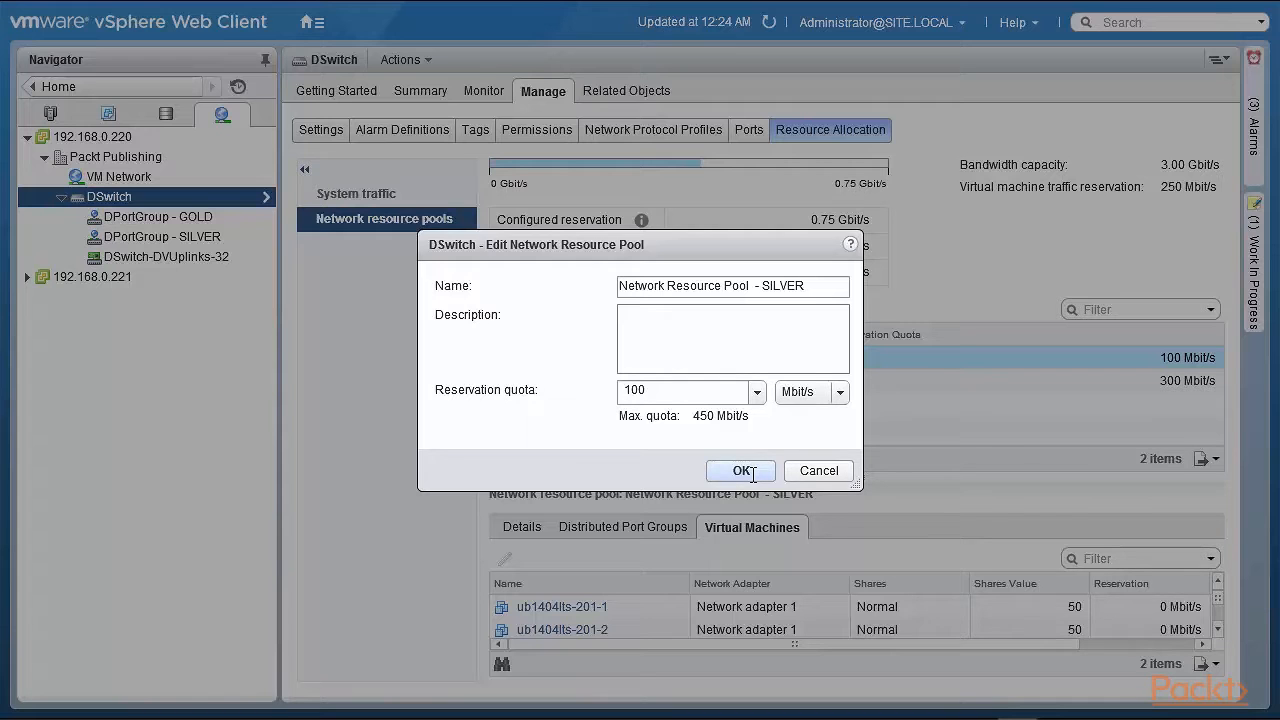
{"action": "left_click", "coordinate": [811, 475]}
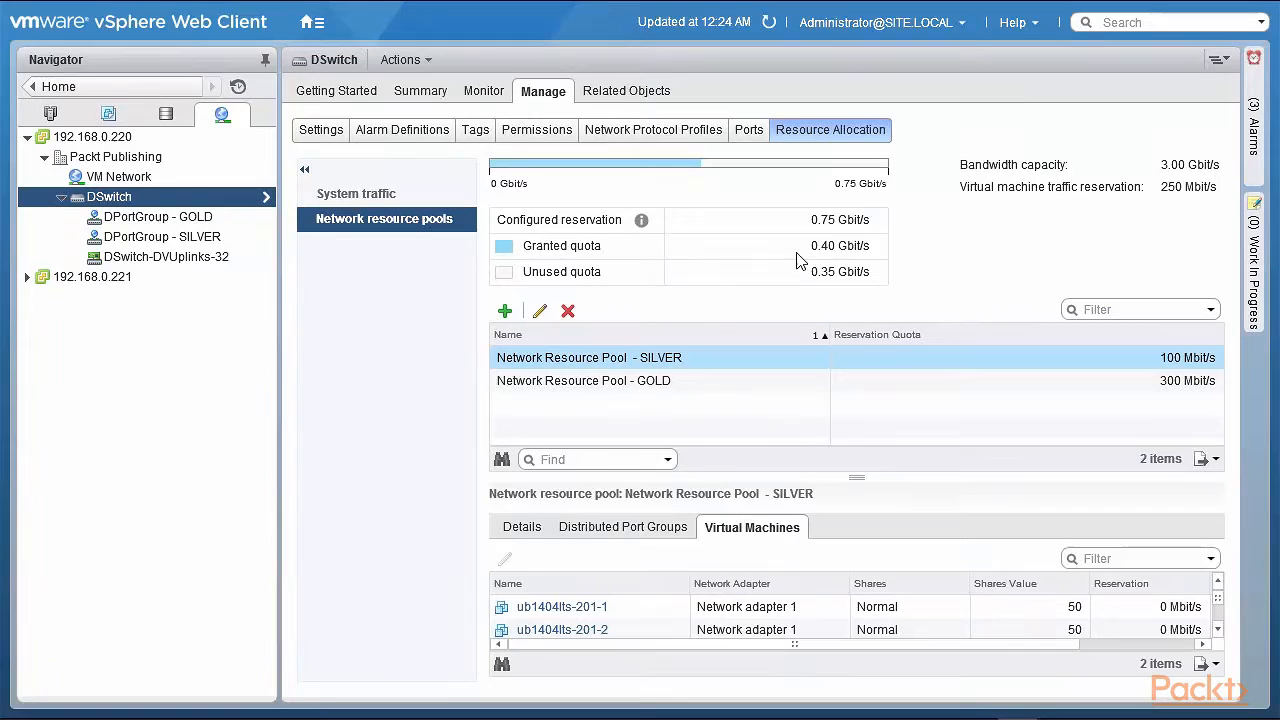
{"action": "mouse_move", "coordinate": [715, 180]}
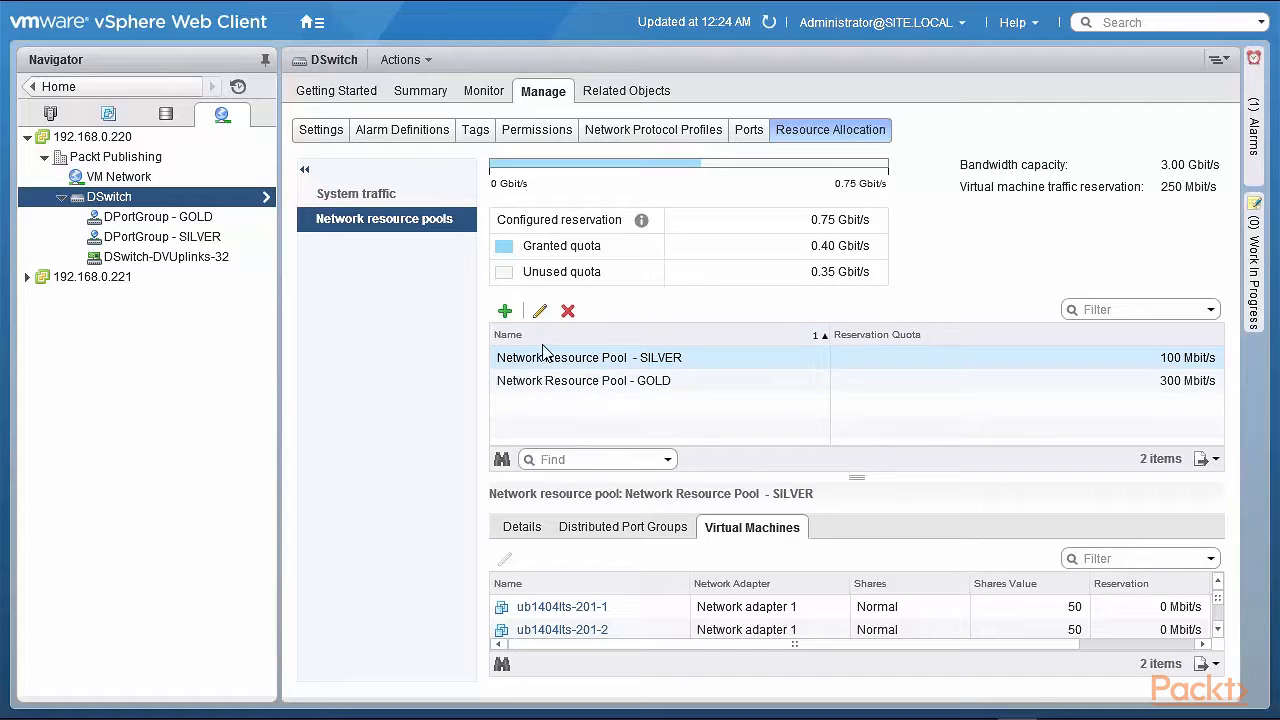
{"action": "left_click", "coordinate": [542, 313]}
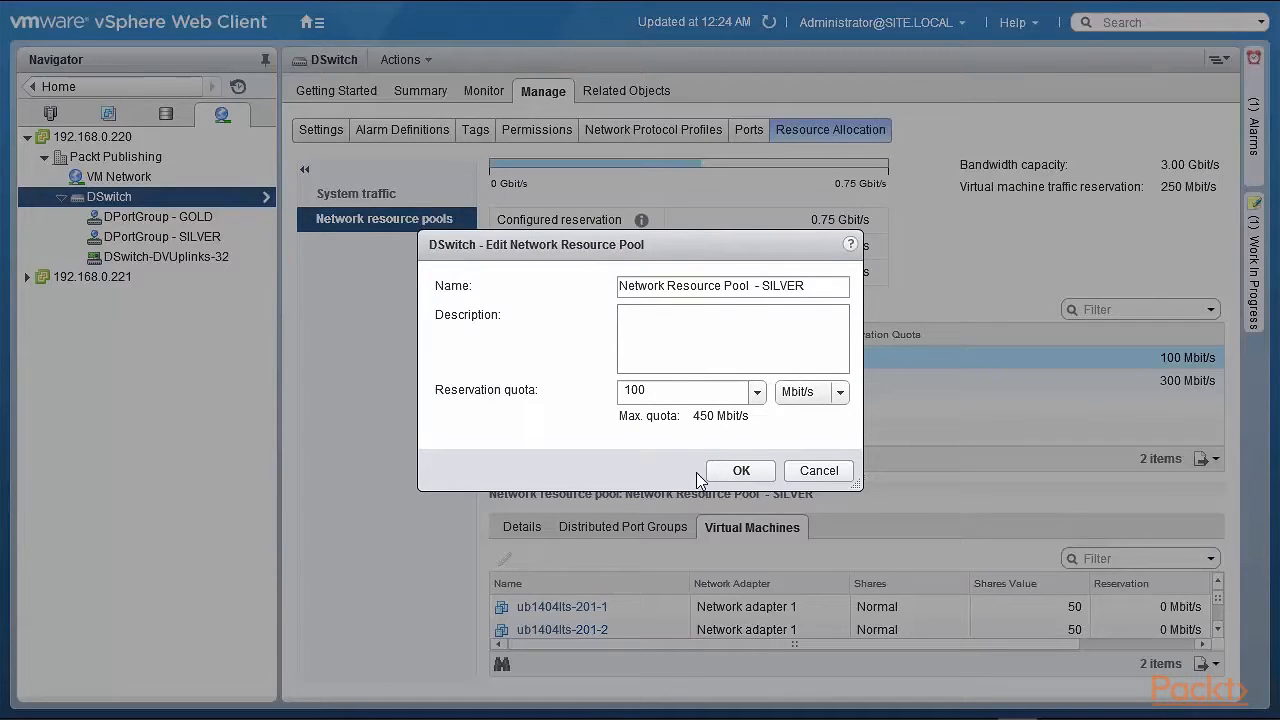
{"action": "left_click", "coordinate": [811, 473]}
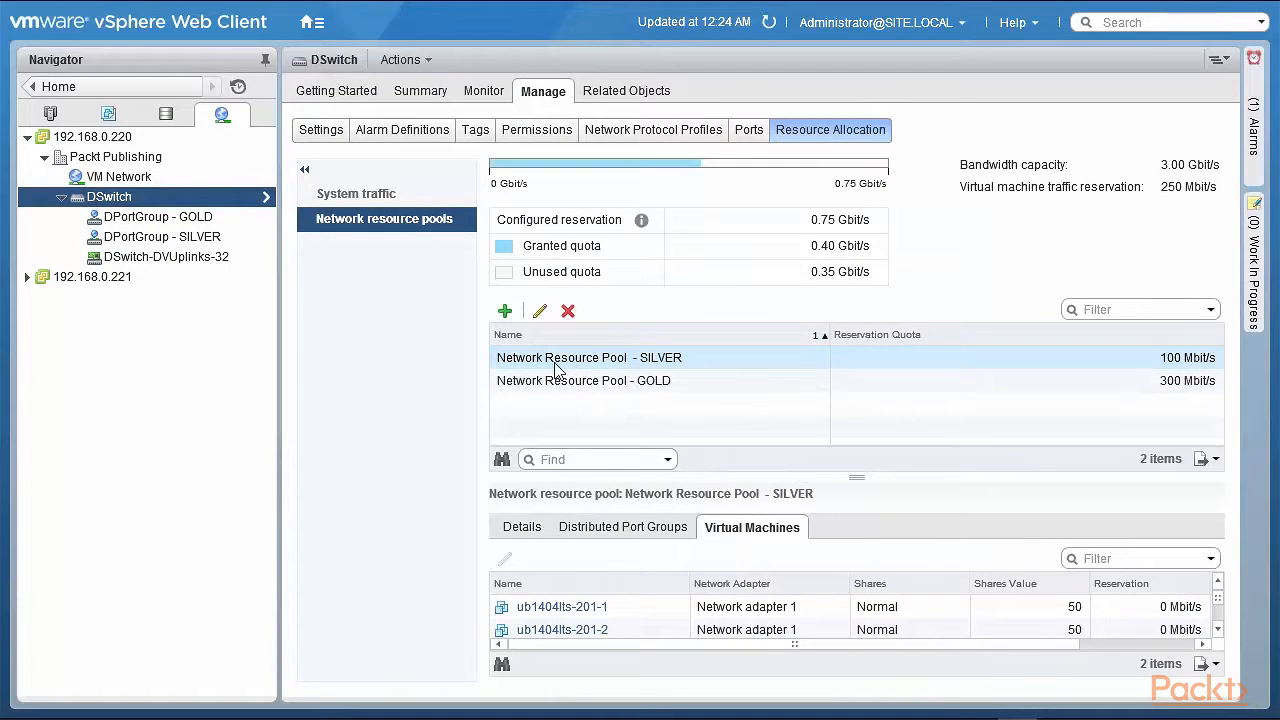
Inspect the network resource pool choices in DPortGroup - GOLD's settings, then cancel the dialog
{"action": "right_click", "coordinate": [157, 225]}
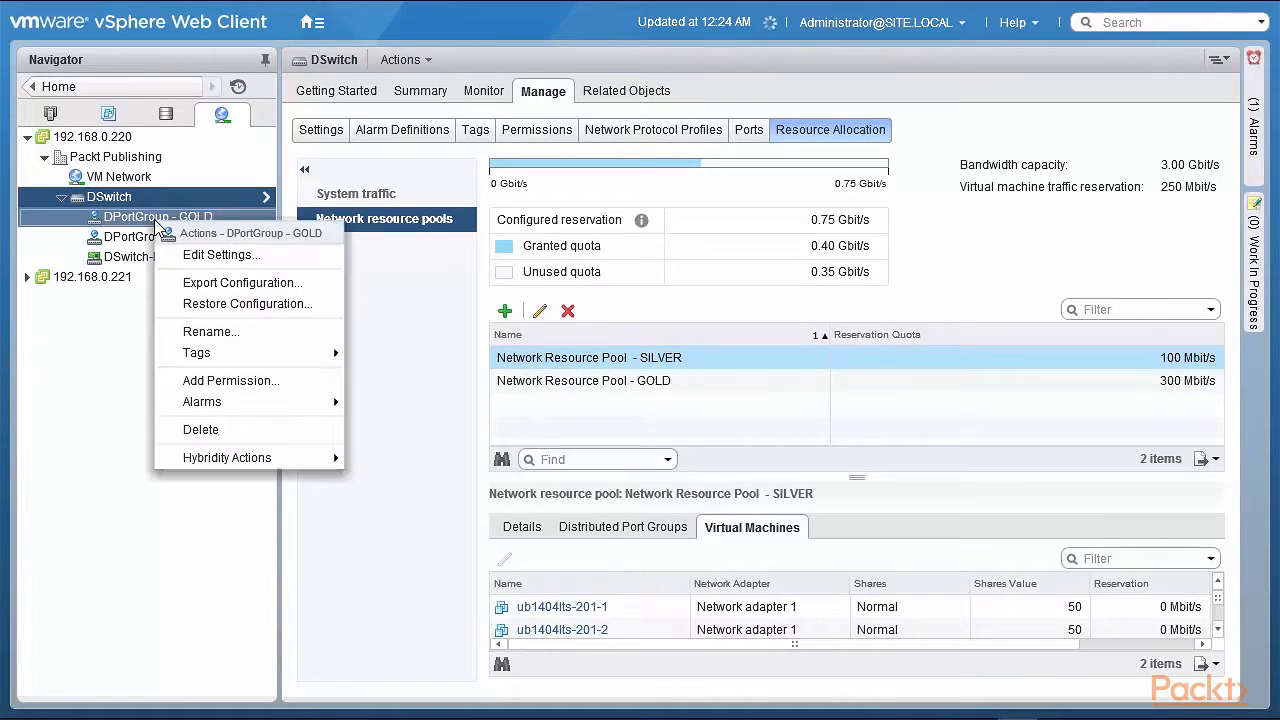
{"action": "left_click", "coordinate": [195, 251]}
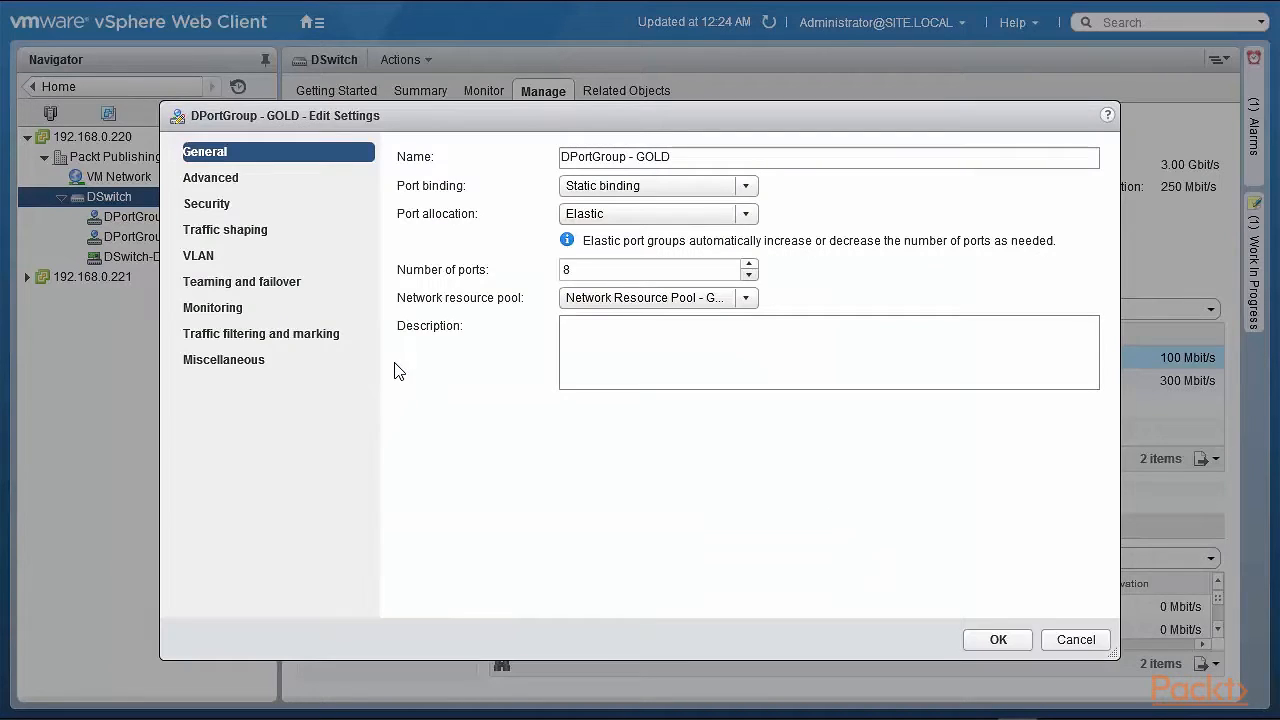
{"action": "left_click", "coordinate": [748, 298]}
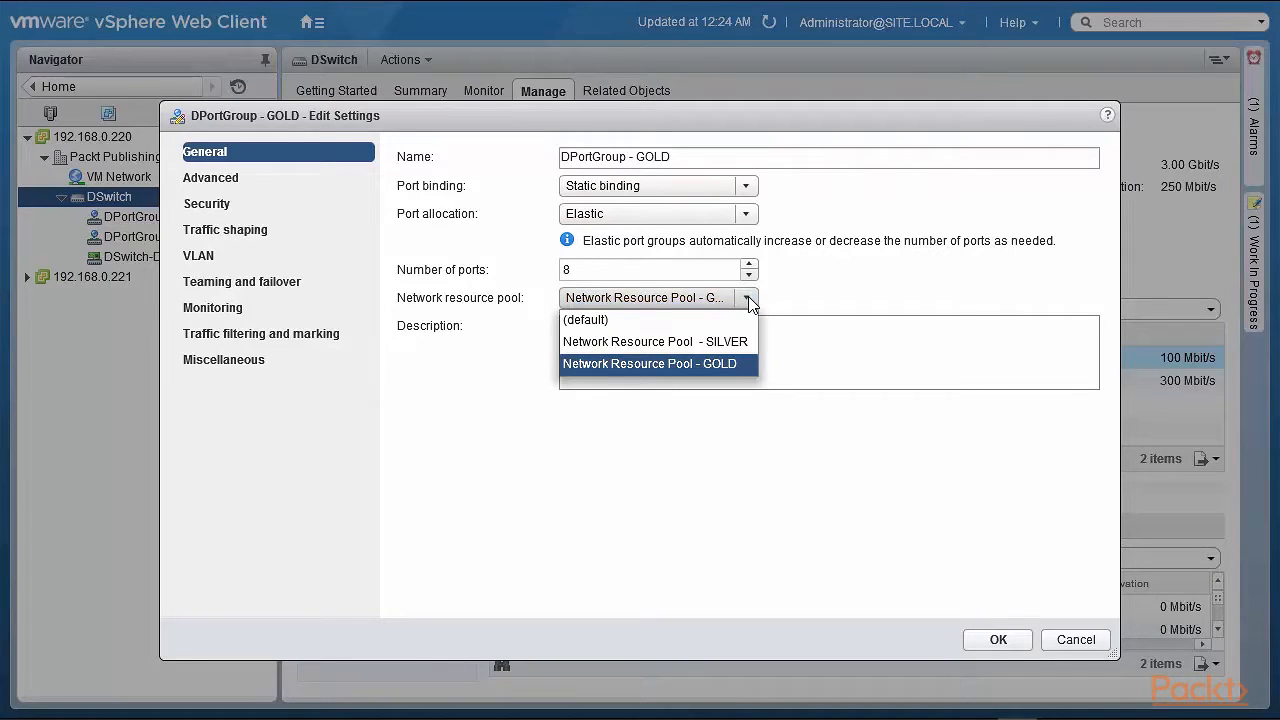
{"action": "left_click", "coordinate": [727, 364]}
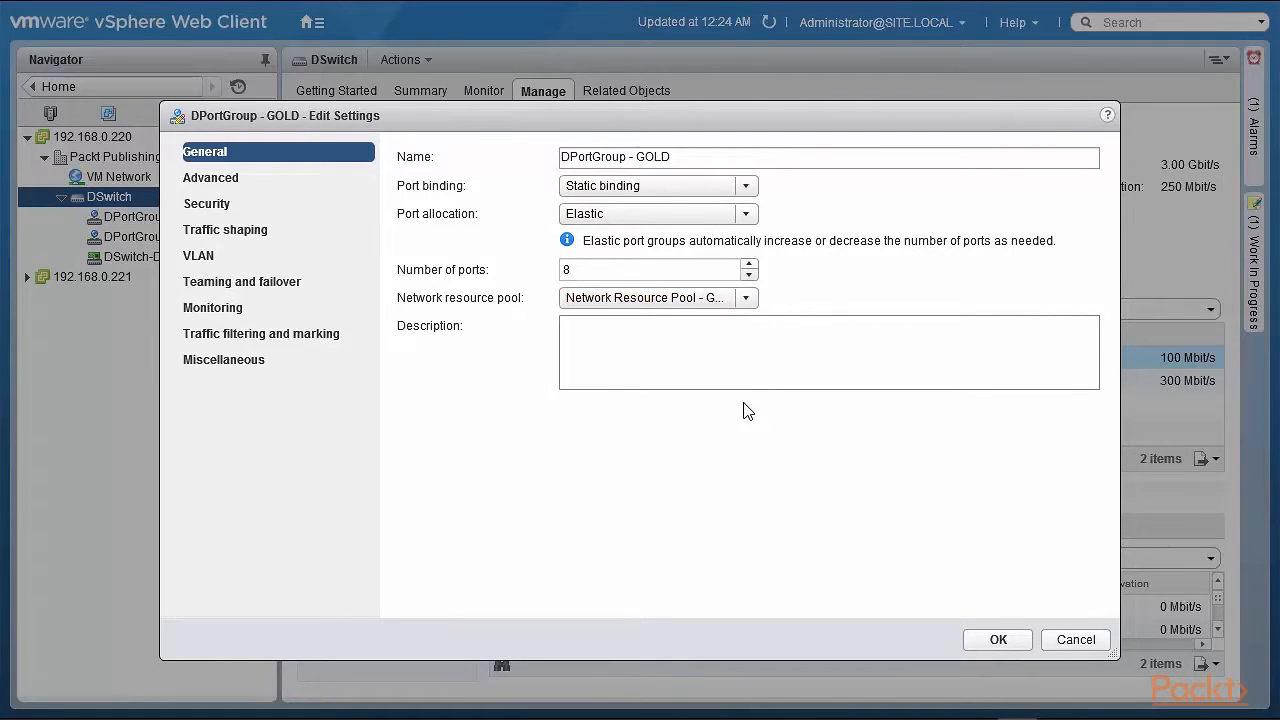
{"action": "left_click", "coordinate": [1076, 641]}
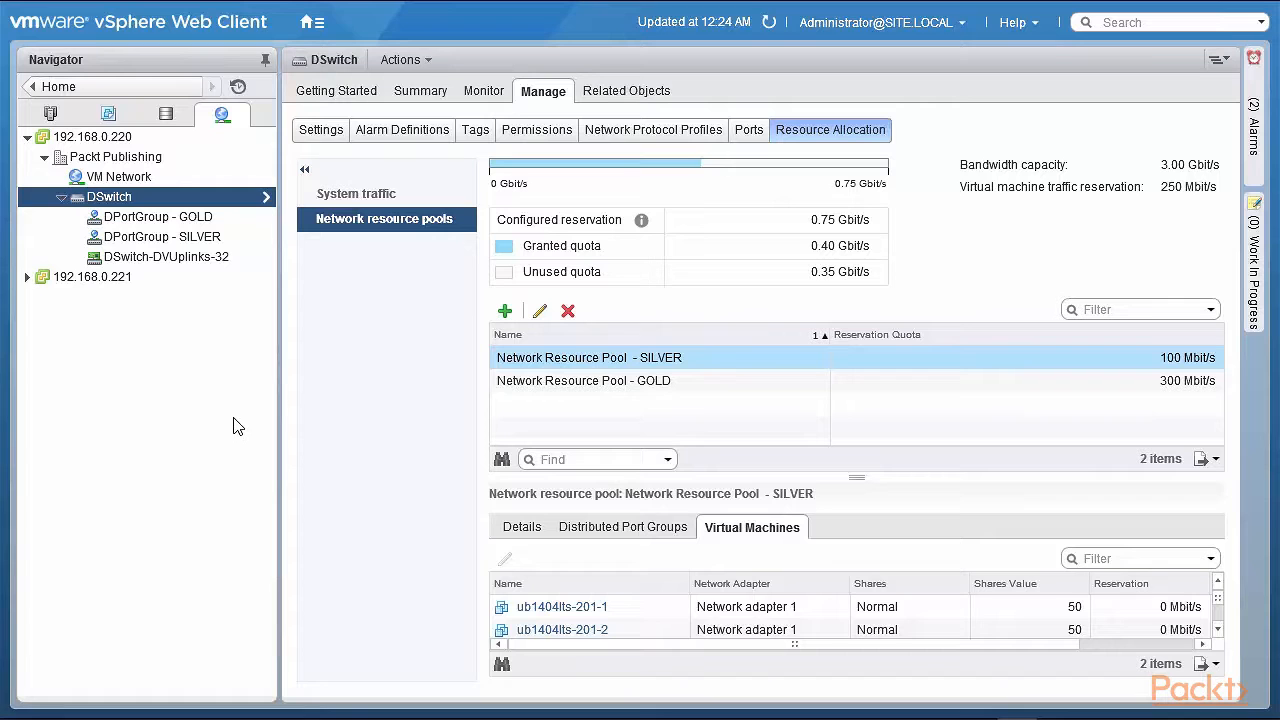
Switch to DSwitch's system traffic allocation and select Fault Tolerance (FT) Traffic
{"action": "left_click", "coordinate": [340, 200]}
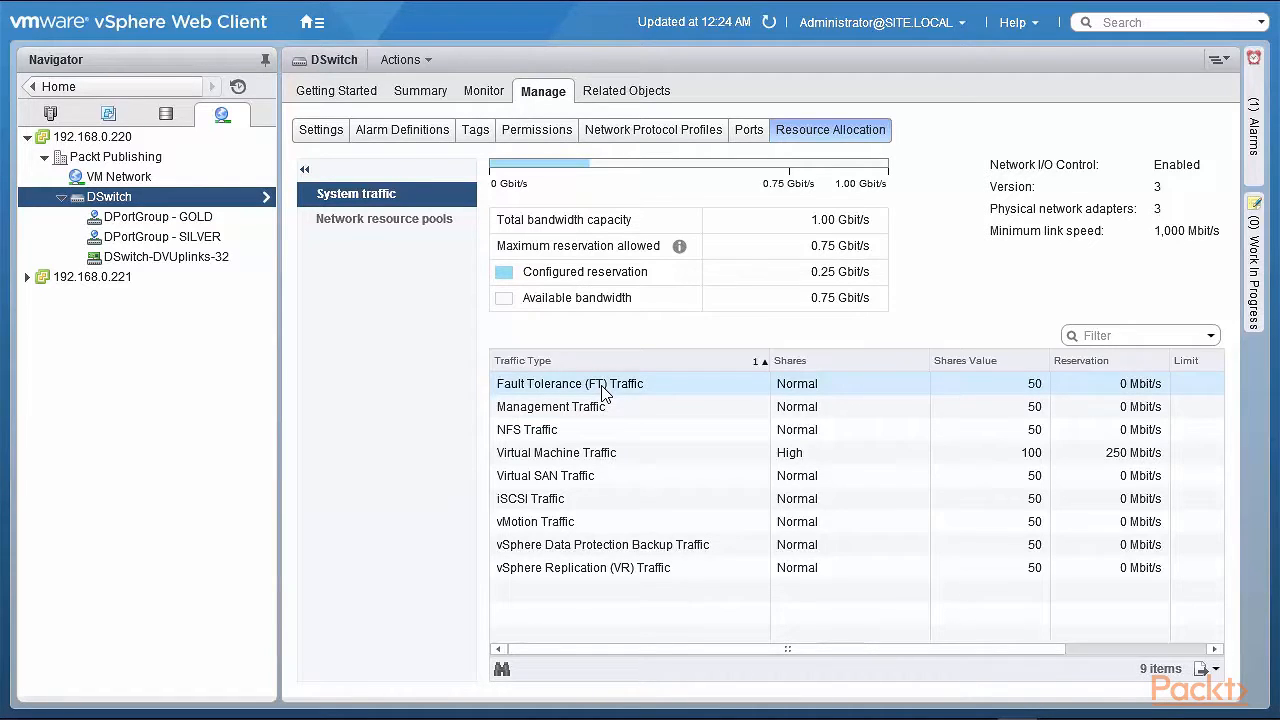
{"action": "left_click", "coordinate": [603, 393]}
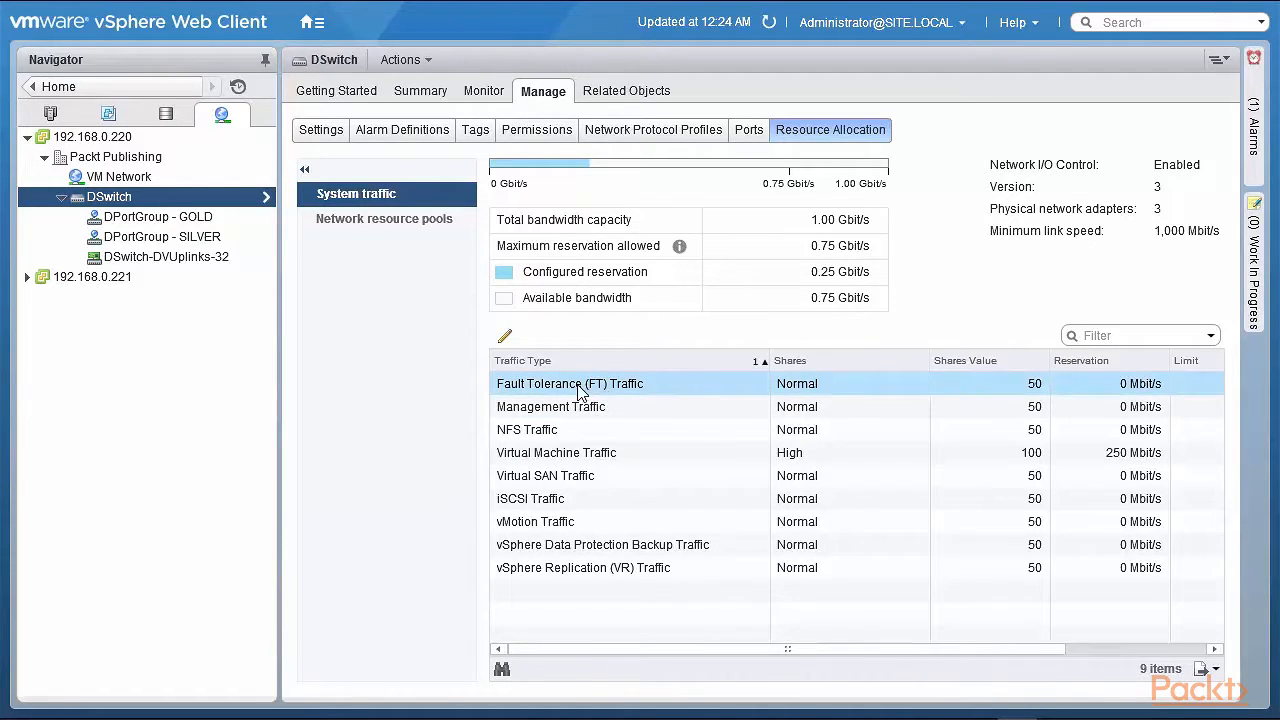